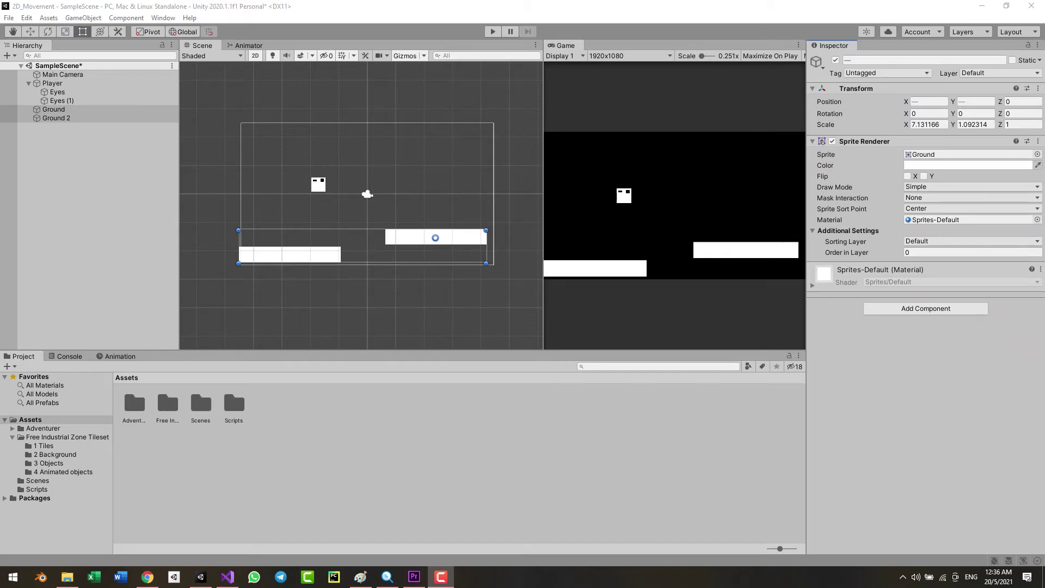
# Examine the sprite assigned to the Player and the import settings of its Ground texture
pyautogui.press('Escape')
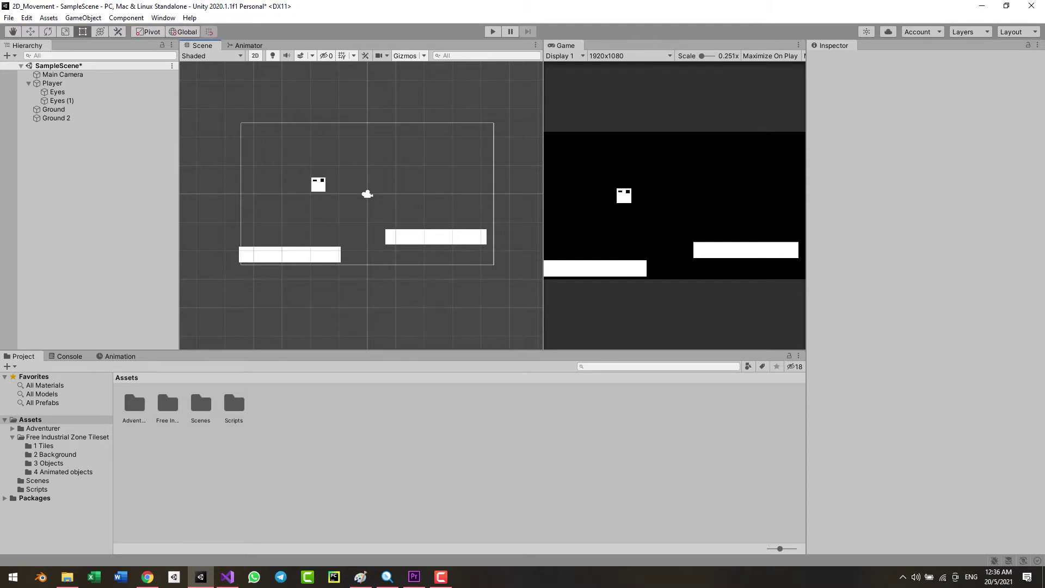
pyautogui.click(52, 83)
pyautogui.press('w')
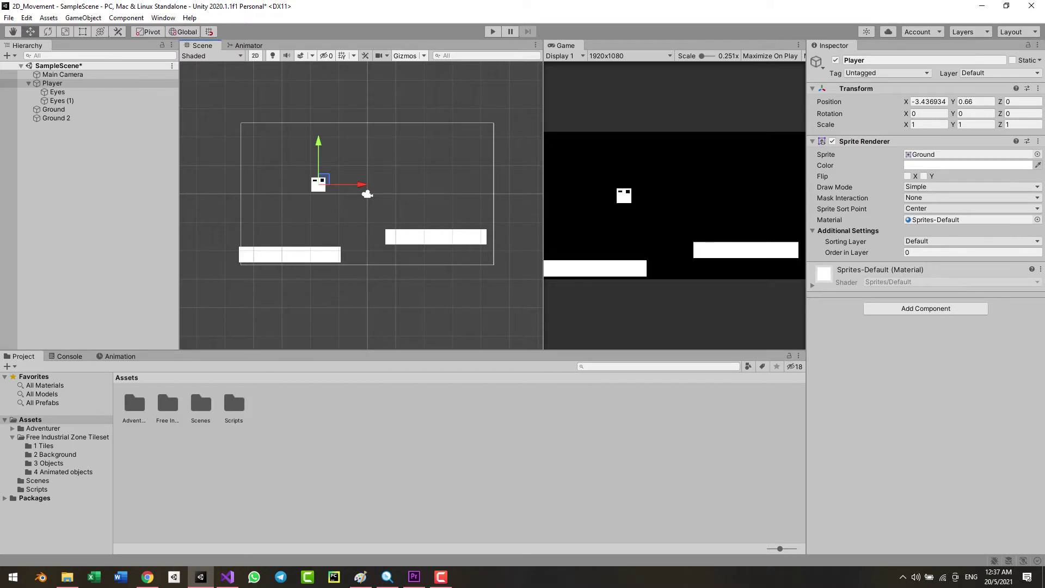
pyautogui.click(968, 154)
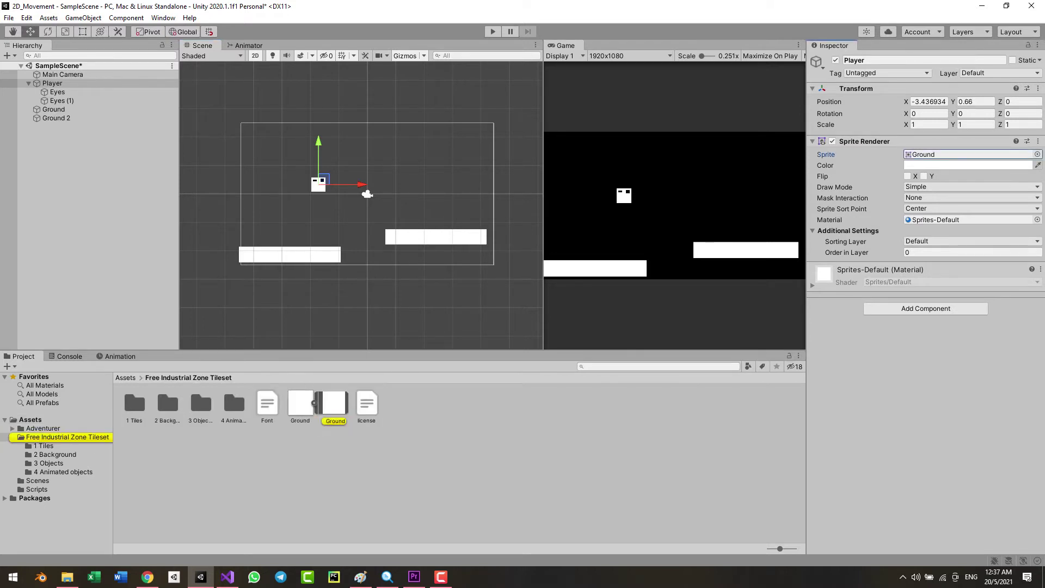
pyautogui.click(333, 462)
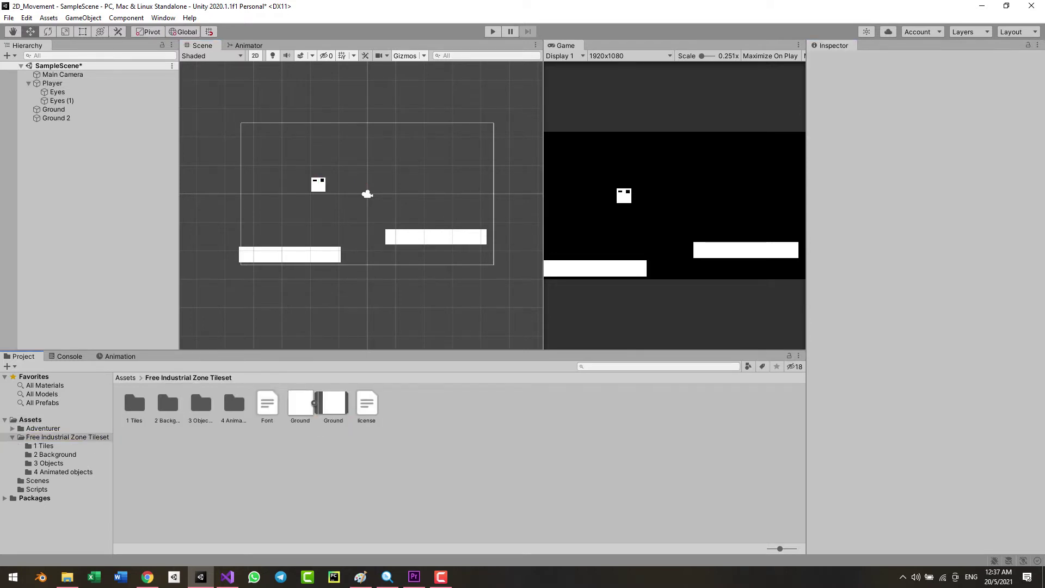
pyautogui.click(300, 403)
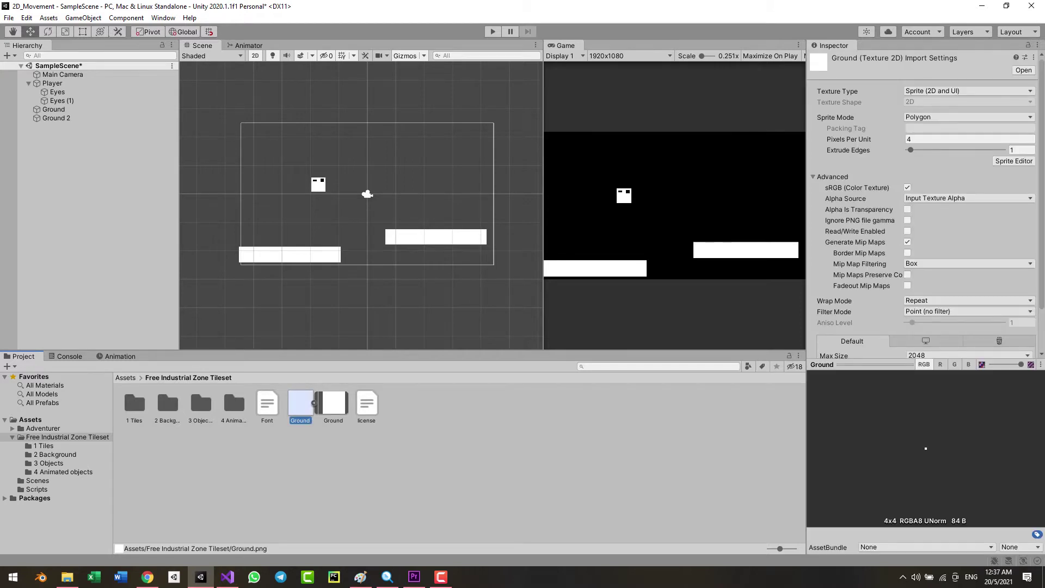
# Examine the Player's two child objects, Eyes and Eyes (1), and the Player's own components
pyautogui.scroll(3, 285, 148)
pyautogui.scroll(3, 342, 234)
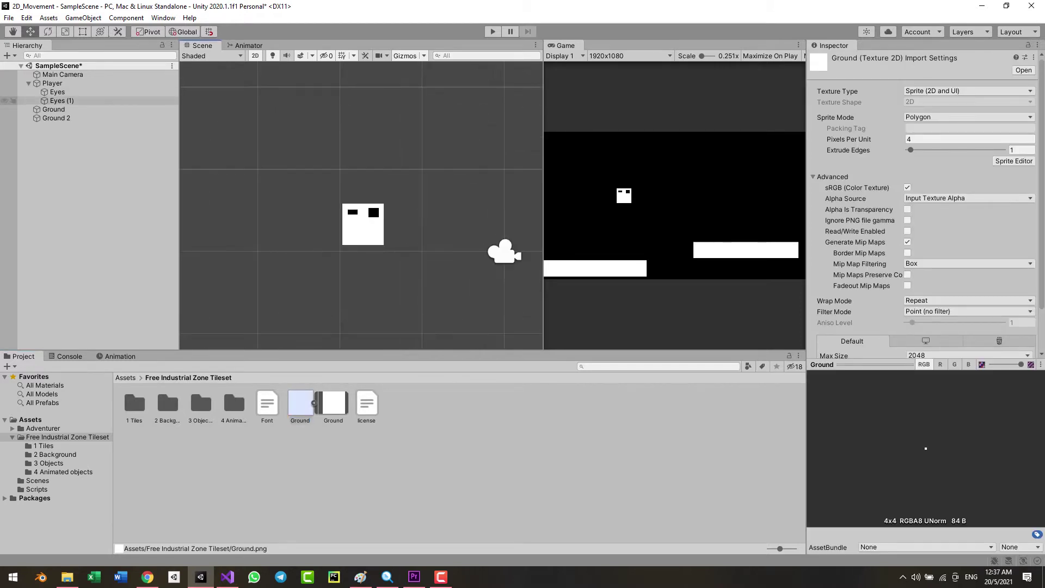
pyautogui.click(57, 92)
pyautogui.click(61, 101)
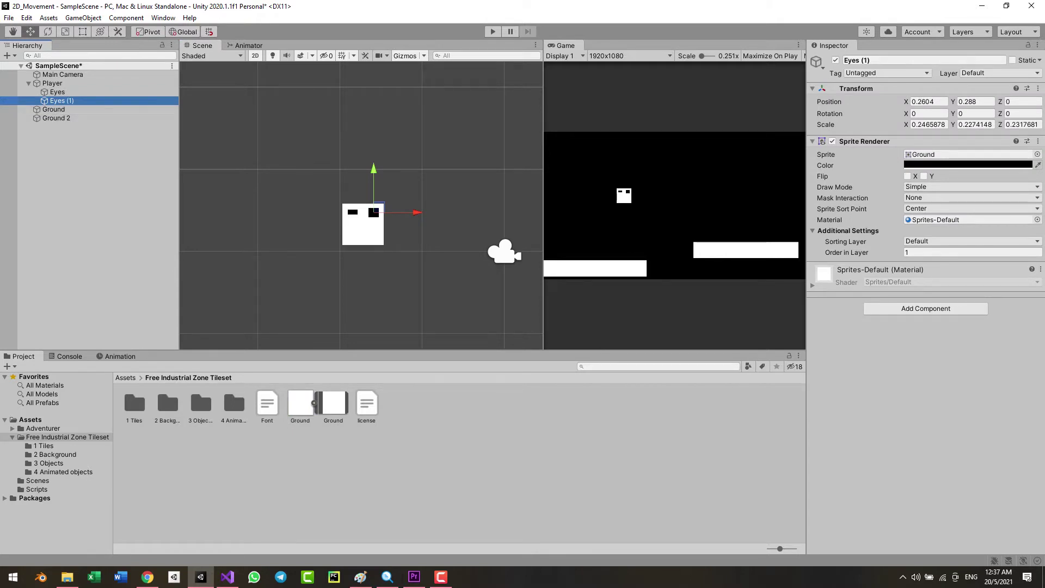
pyautogui.click(57, 92)
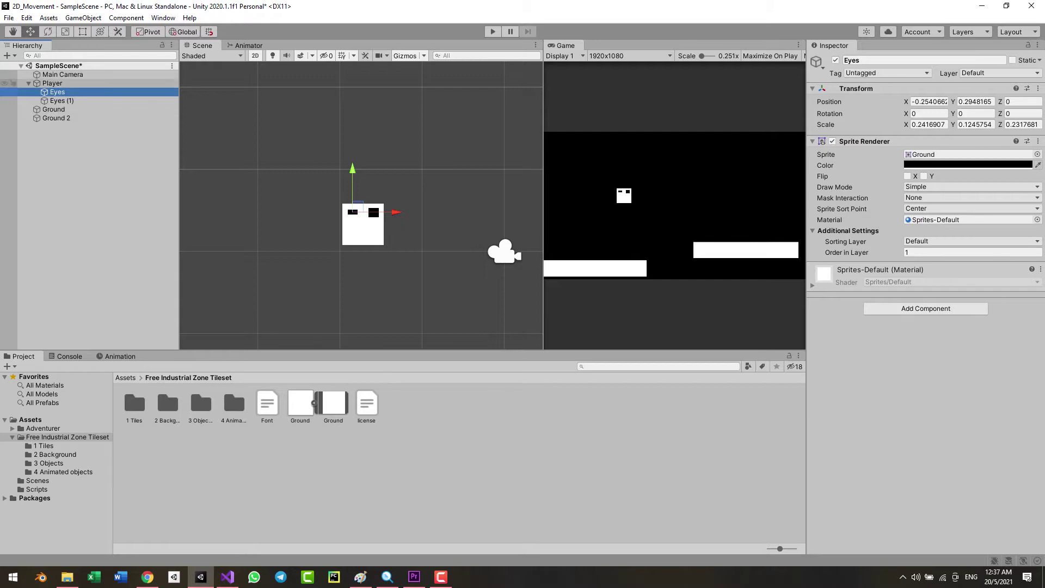
pyautogui.click(53, 84)
pyautogui.scroll(-5, 297, 168)
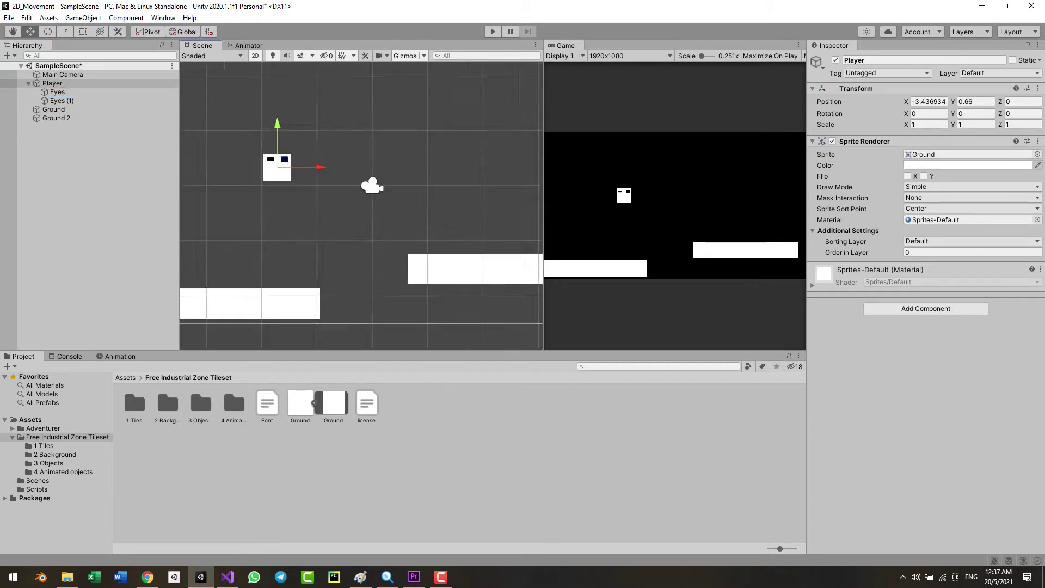
pyautogui.scroll(-3, 349, 267)
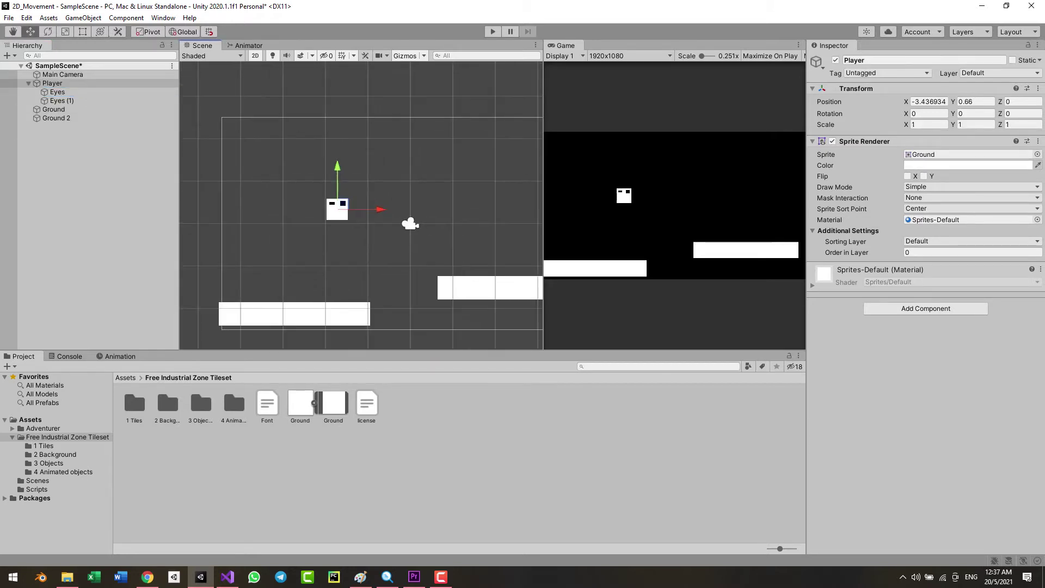
# Examine the Ground and Ground 2 platform objects in the scene
pyautogui.click(57, 92)
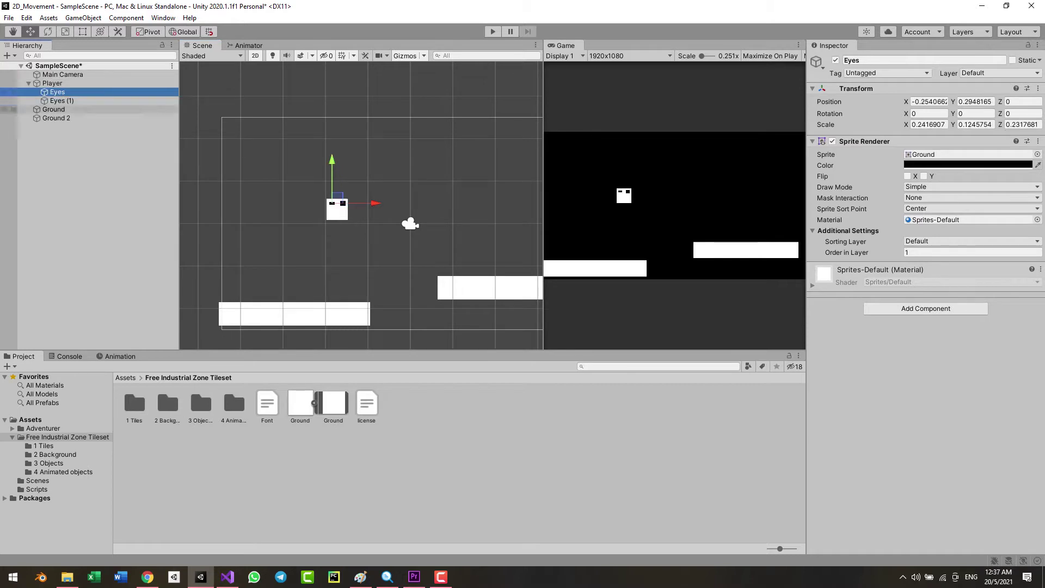
pyautogui.click(54, 109)
pyautogui.click(57, 92)
pyautogui.click(53, 109)
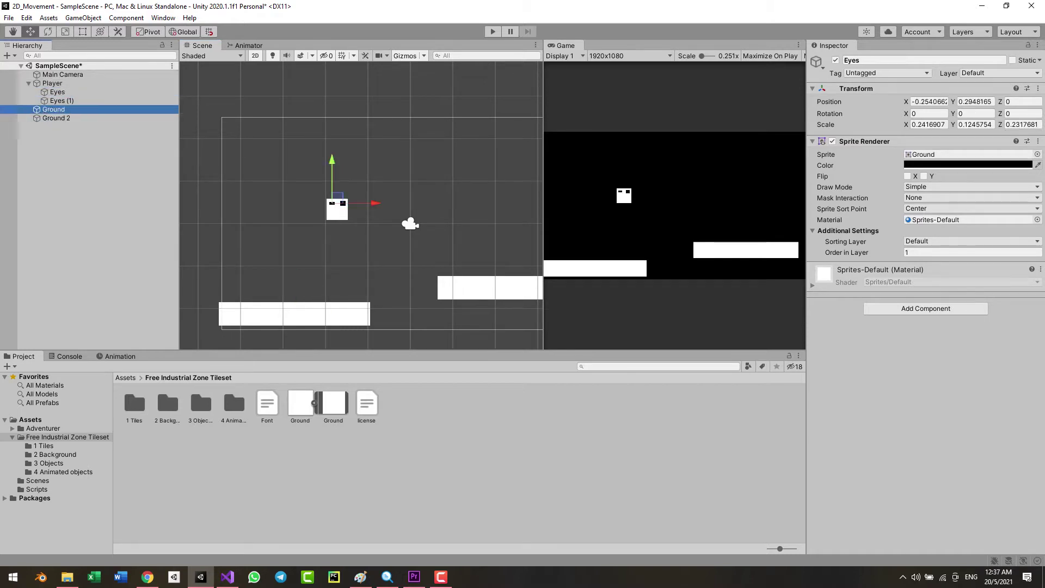
pyautogui.doubleClick(56, 118)
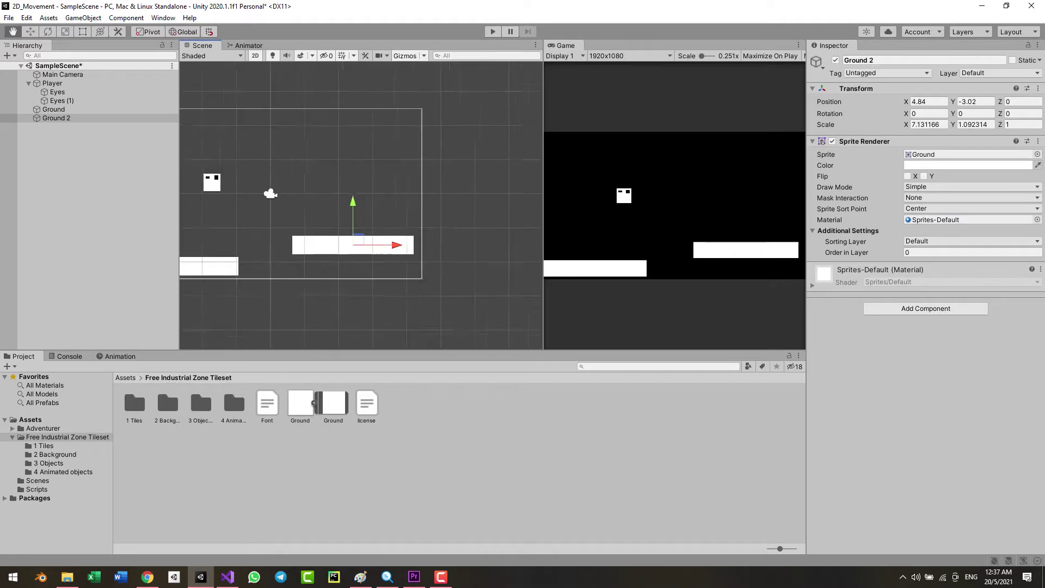
pyautogui.moveTo(270, 194); pyautogui.dragTo(399, 215, button='middle')
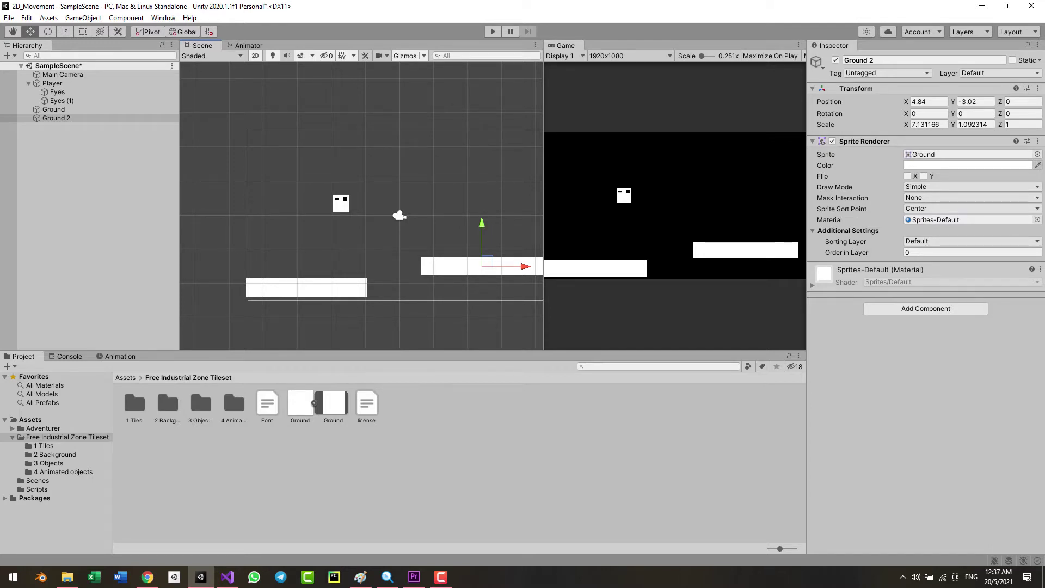
# Create a C# script named PlayerController in the Assets root folder
pyautogui.click(125, 377)
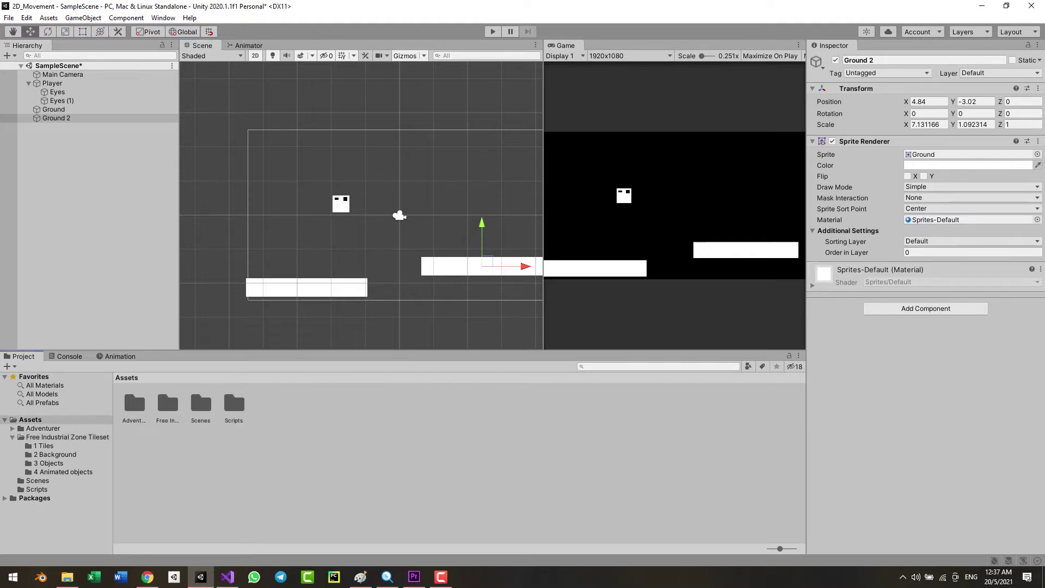
pyautogui.rightClick(257, 465)
pyautogui.moveTo(354, 180)
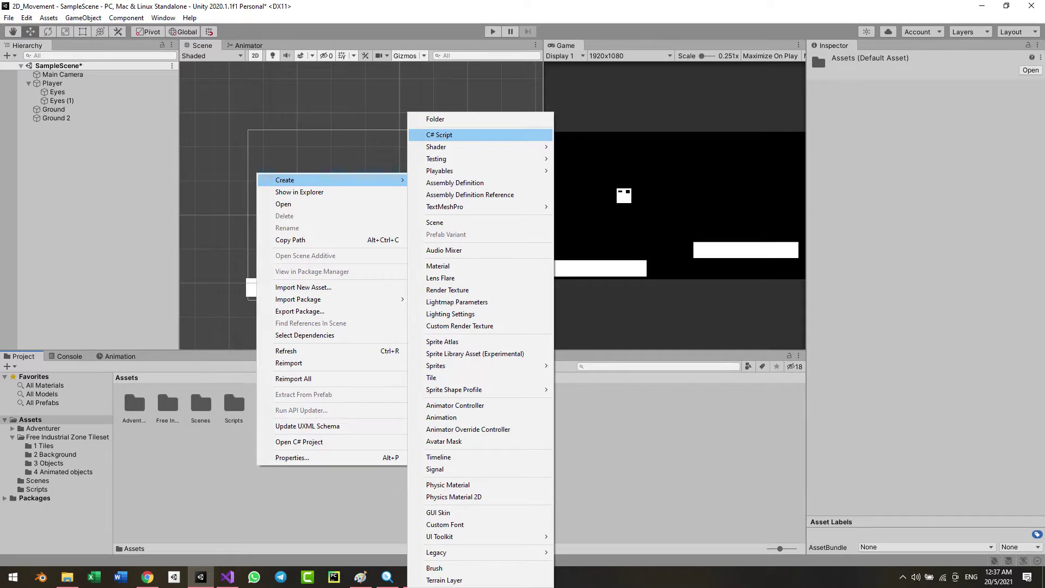
pyautogui.click(439, 135)
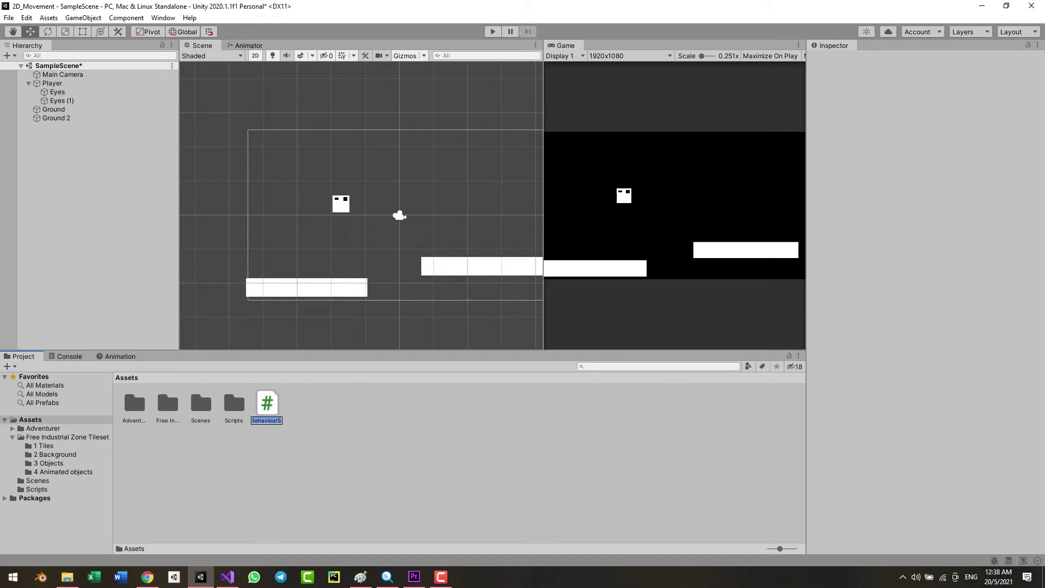
pyautogui.write('PlayerController')
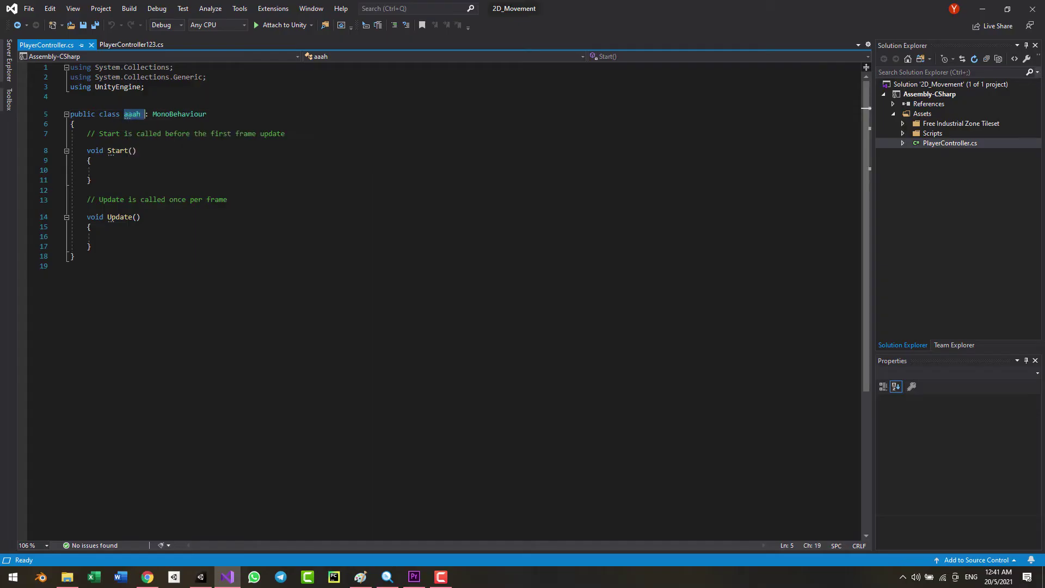
# Rename the script's class to PlayerController, matching the script asset's name in Unity
pyautogui.moveTo(144, 114); pyautogui.dragTo(141, 113)
pyautogui.click(200, 576)
pyautogui.click(266, 403)
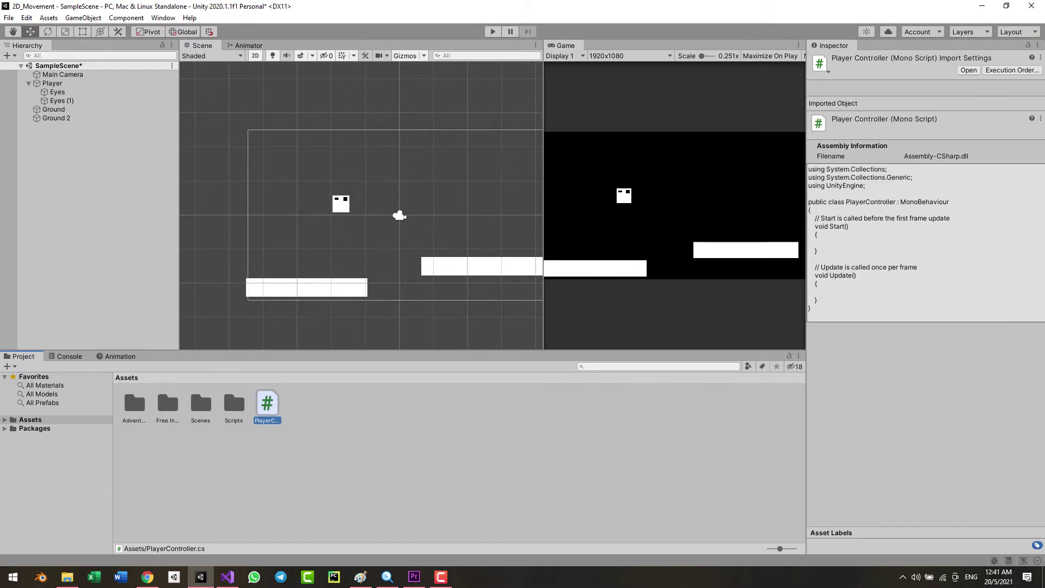
pyautogui.click(228, 576)
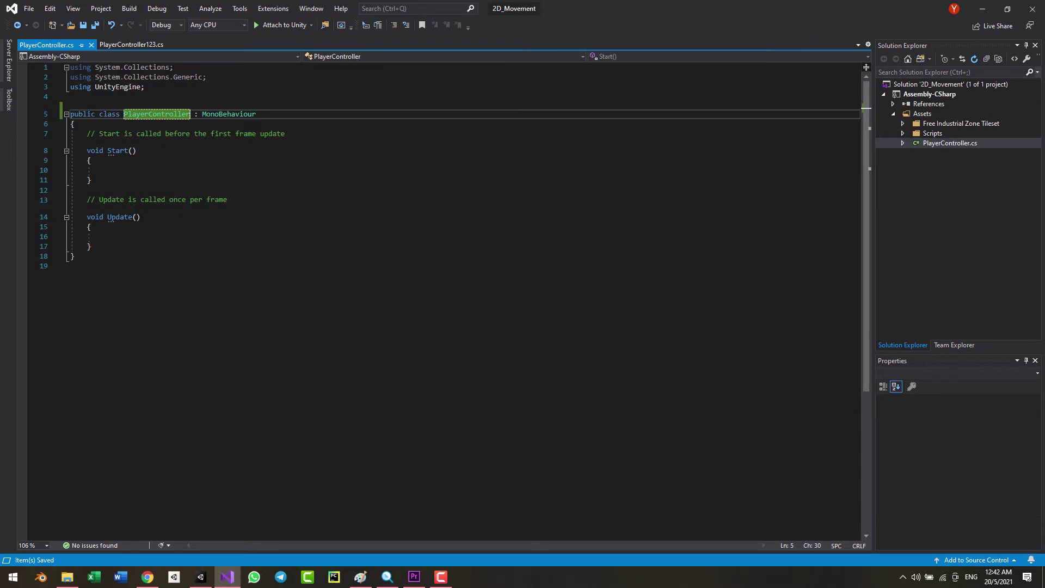
# Delete the default comment lines above the Start and Update methods
pyautogui.tripleClick(199, 134)
pyautogui.press('BackSpace')
pyautogui.tripleClick(152, 190)
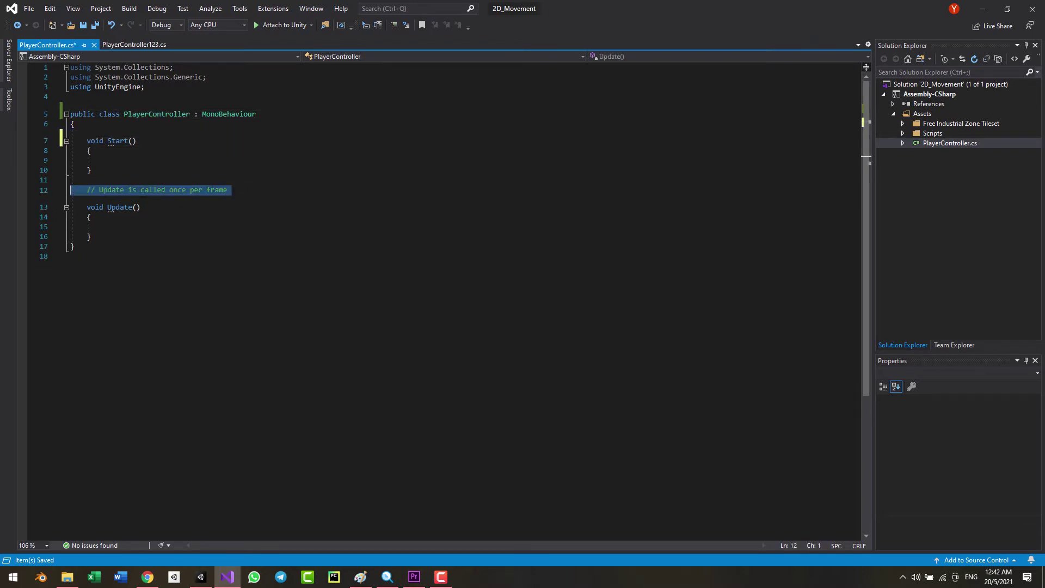
pyautogui.press('BackSpace')
# Declare a public float variable named speed at the beginning of the PlayerController class
pyautogui.click(75, 124)
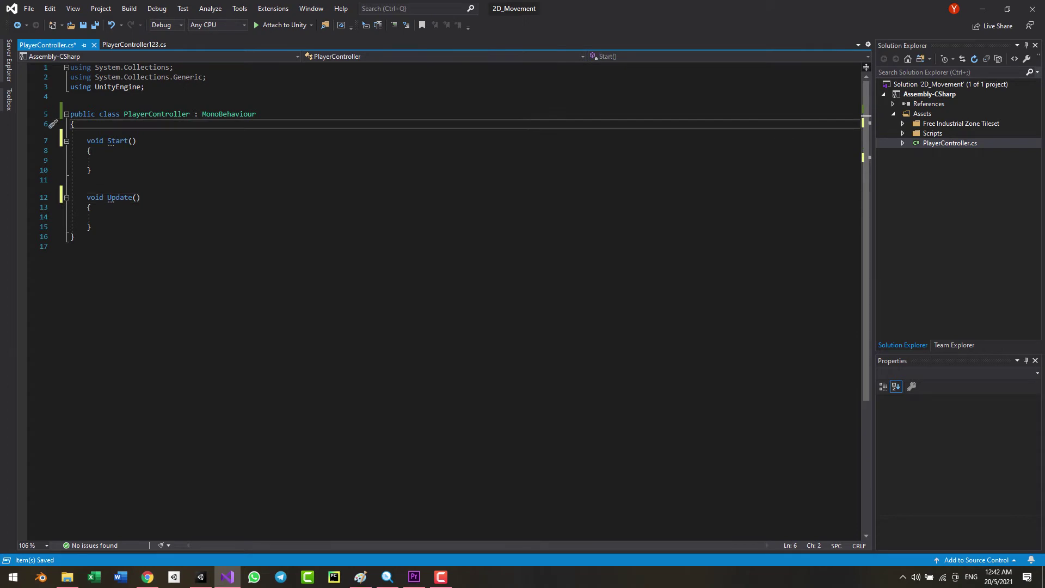
pyautogui.press('Return')
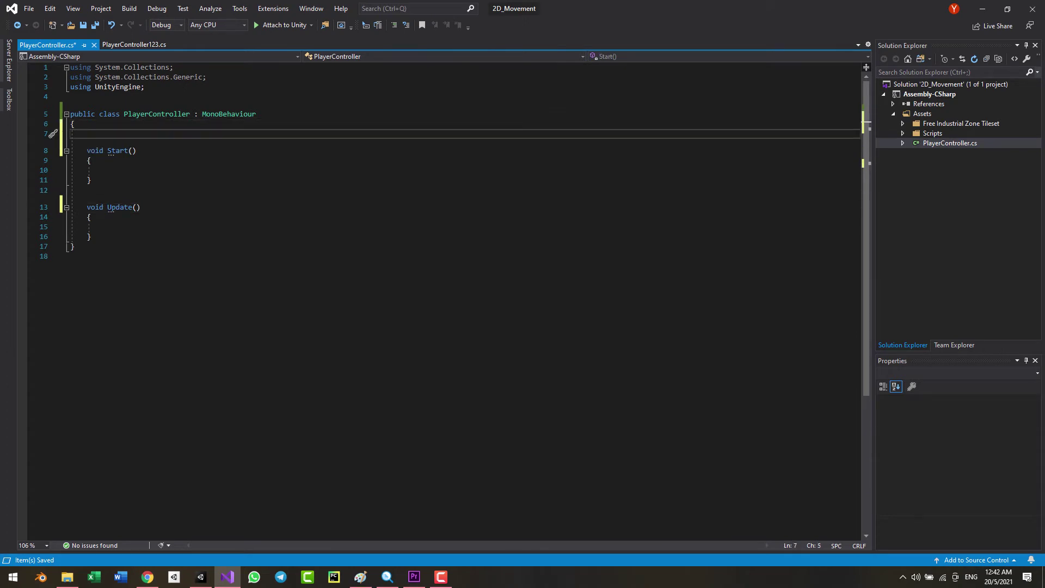
pyautogui.write('public speed')
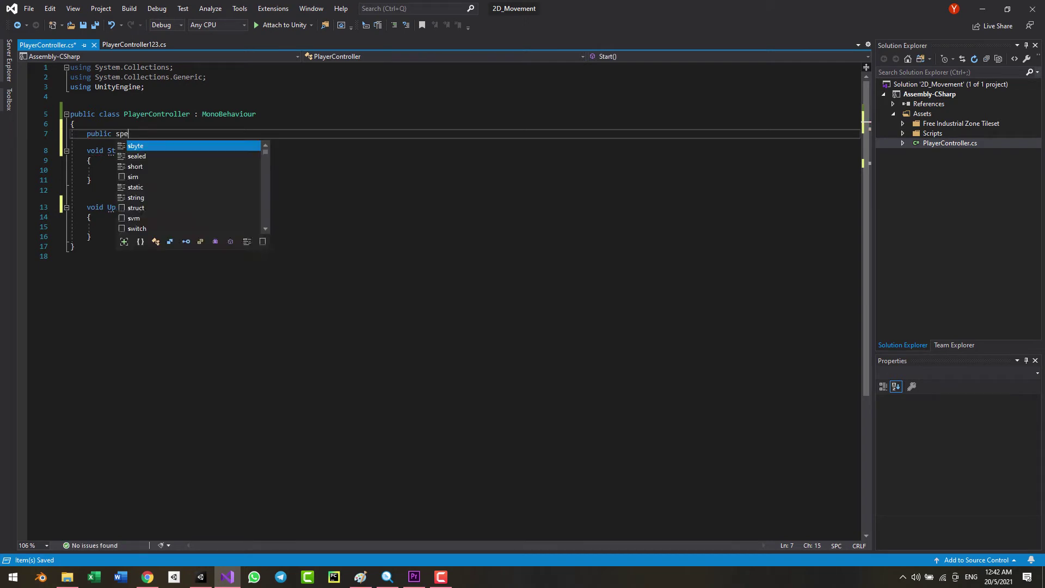
pyautogui.press('BackSpace')
pyautogui.press('BackSpace')
pyautogui.press('BackSpace')
pyautogui.press('BackSpace')
pyautogui.press('BackSpace')
pyautogui.press('BackSpace')
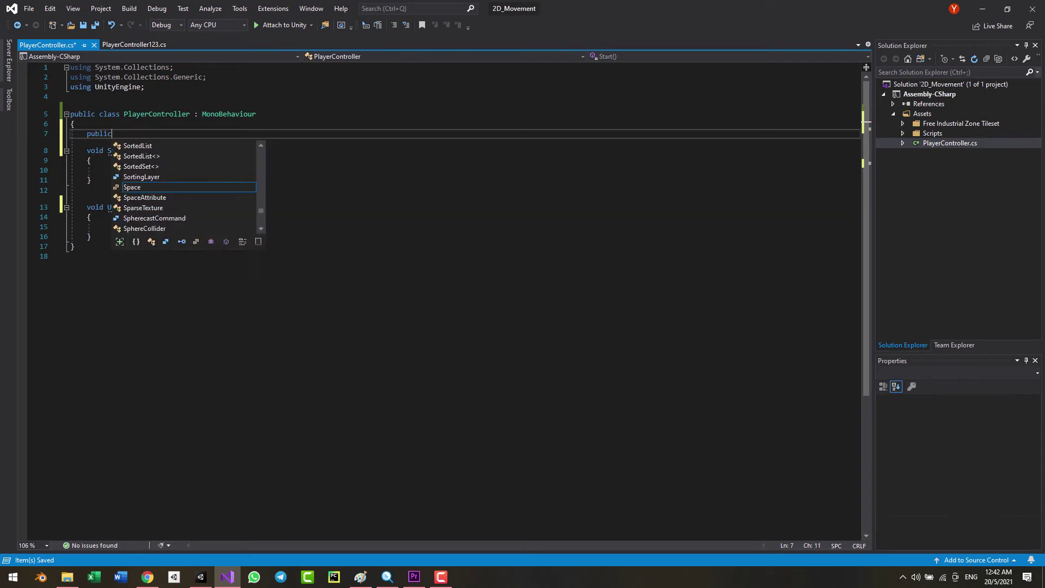
pyautogui.write('float')
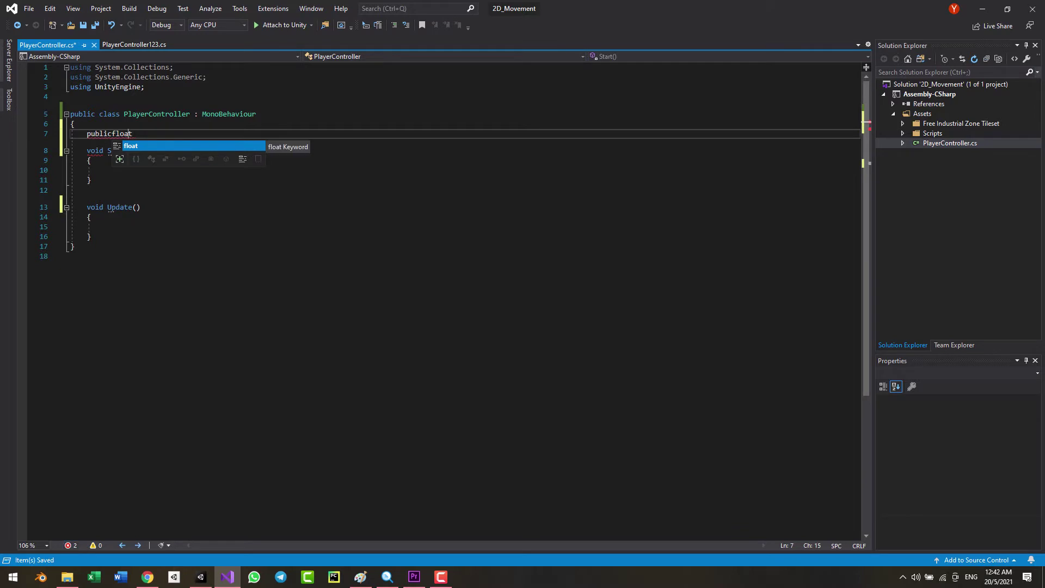
pyautogui.press('Left')
pyautogui.press('Left')
pyautogui.press('Left')
pyautogui.press('Left')
pyautogui.press('Left')
pyautogui.press('Right')
pyautogui.press('Right')
pyautogui.press('Right')
pyautogui.press('Right')
pyautogui.press('End')
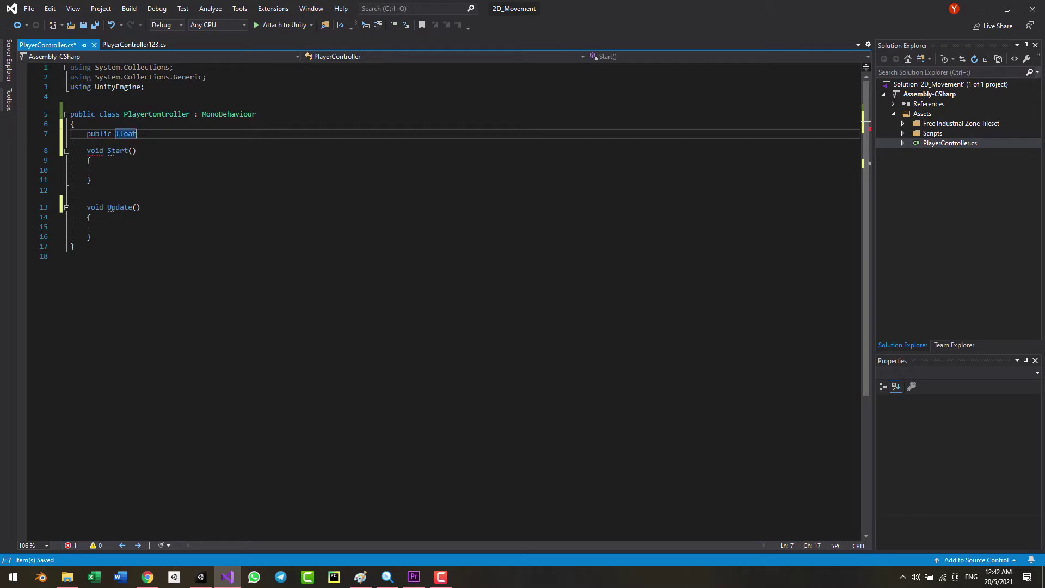
pyautogui.write('speed;')
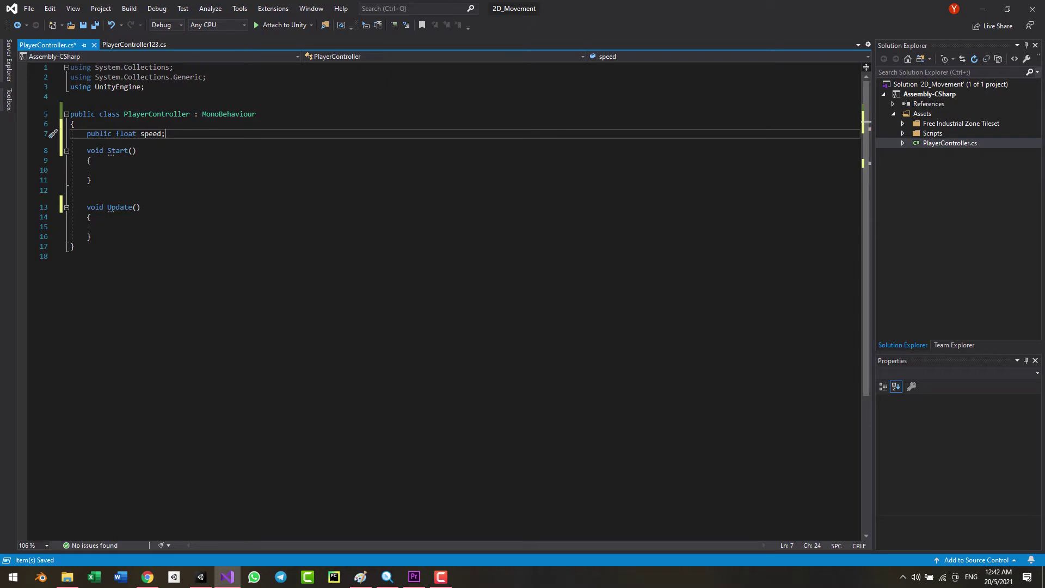
pyautogui.press('Return')
pyautogui.write('rigi')
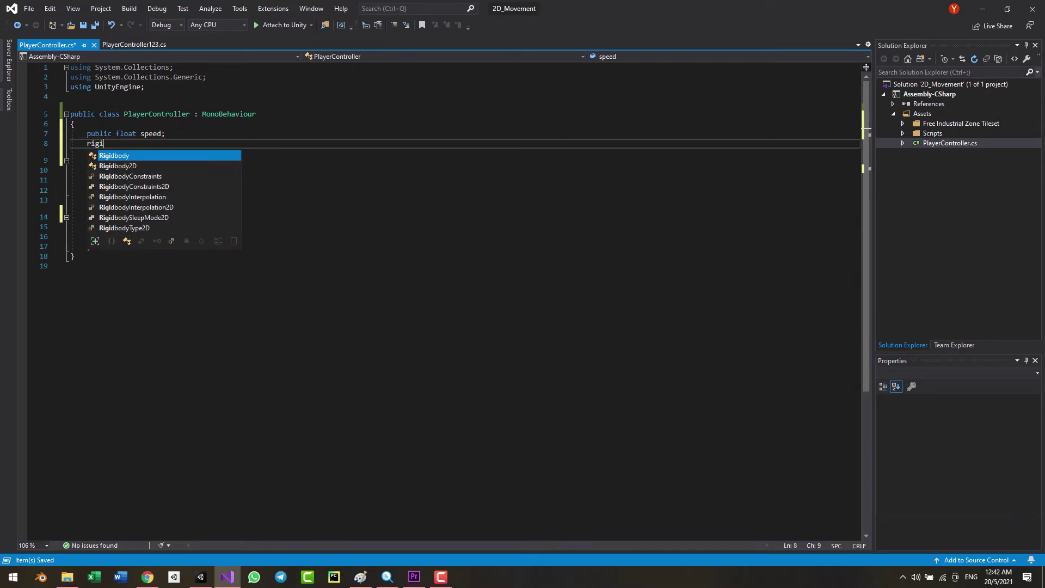
pyautogui.press('Down')
pyautogui.press('Tab')
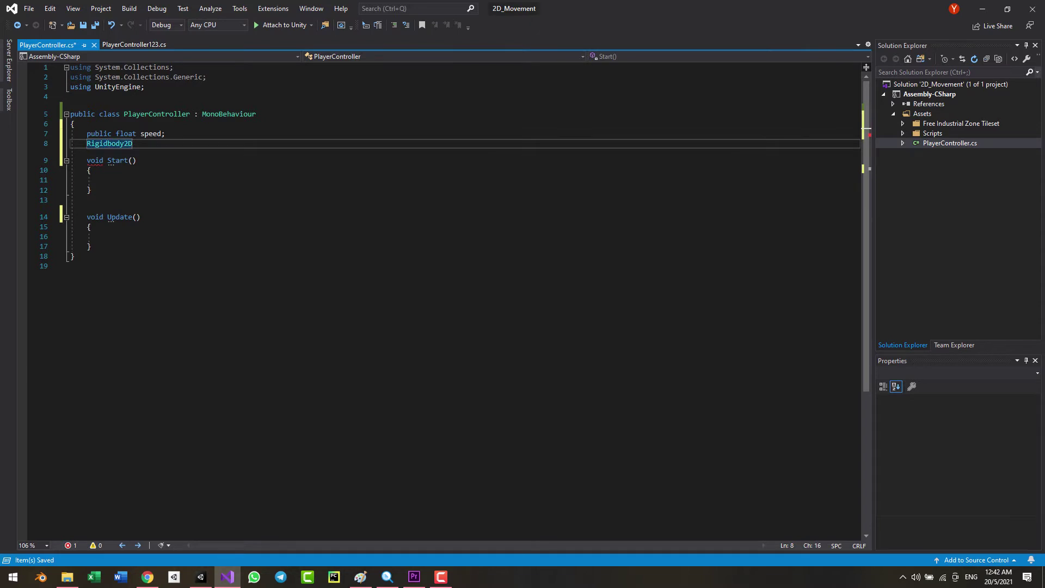
pyautogui.press('BackSpace')
pyautogui.press('BackSpace')
pyautogui.press('BackSpace')
pyautogui.press('BackSpace')
pyautogui.press('BackSpace')
pyautogui.press('BackSpace')
pyautogui.press('BackSpace')
pyautogui.press('BackSpace')
pyautogui.press('BackSpace')
pyautogui.press('BackSpace')
pyautogui.press('BackSpace')
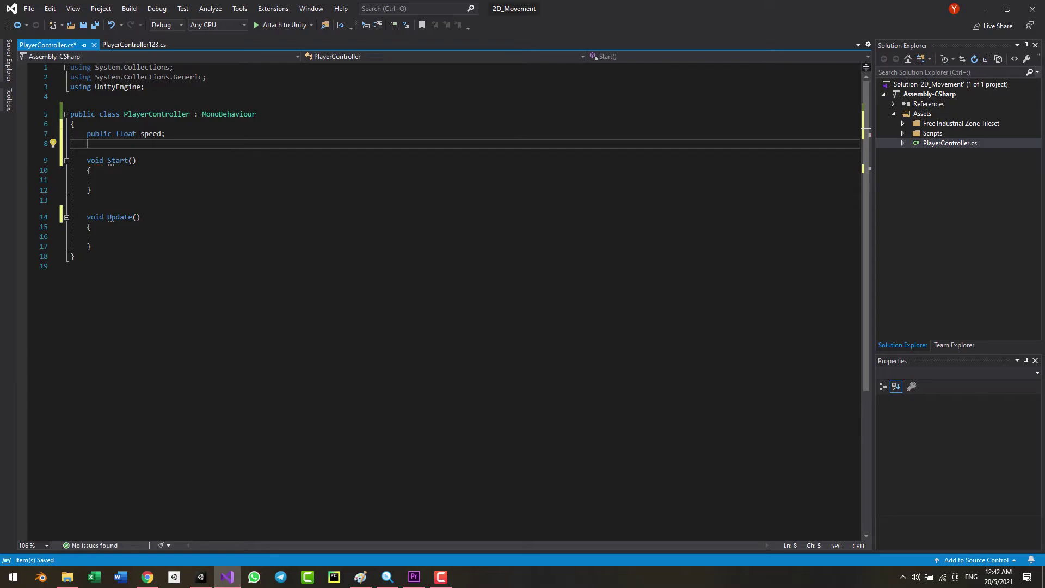
# Switch to Unity and examine the Player object and its two Eyes children
pyautogui.click(201, 577)
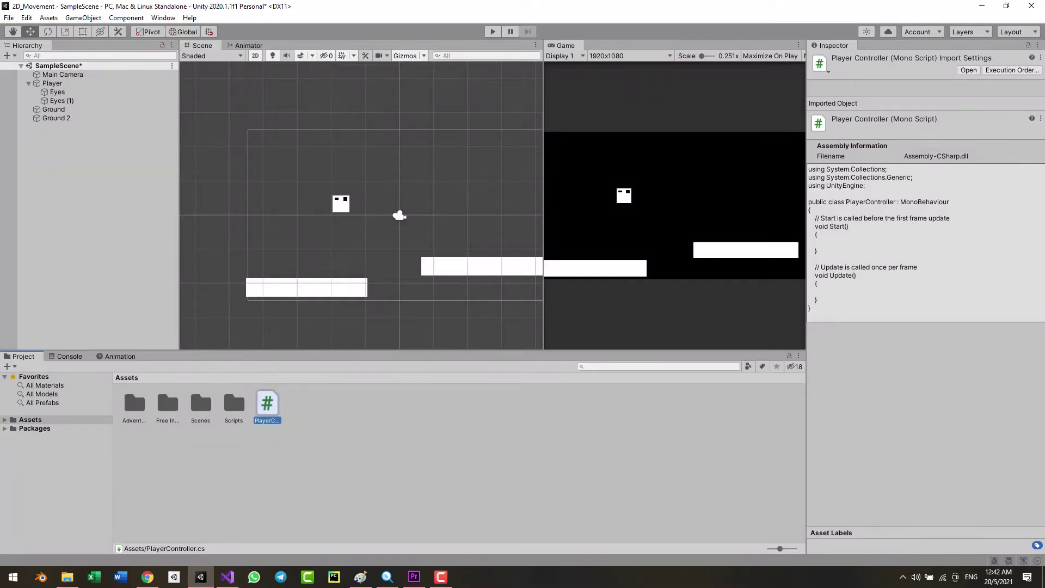
pyautogui.click(341, 204)
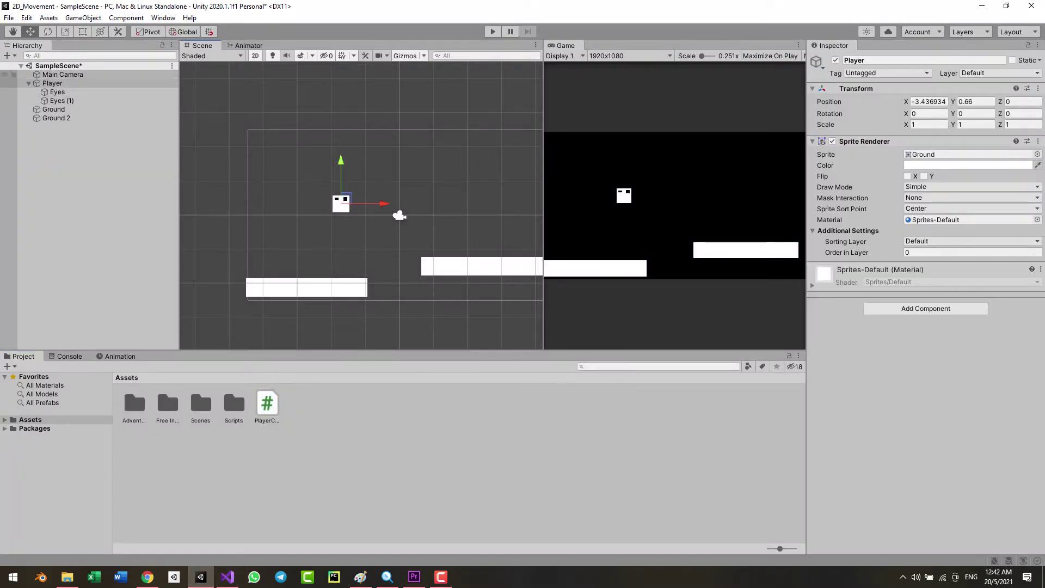
pyautogui.click(53, 83)
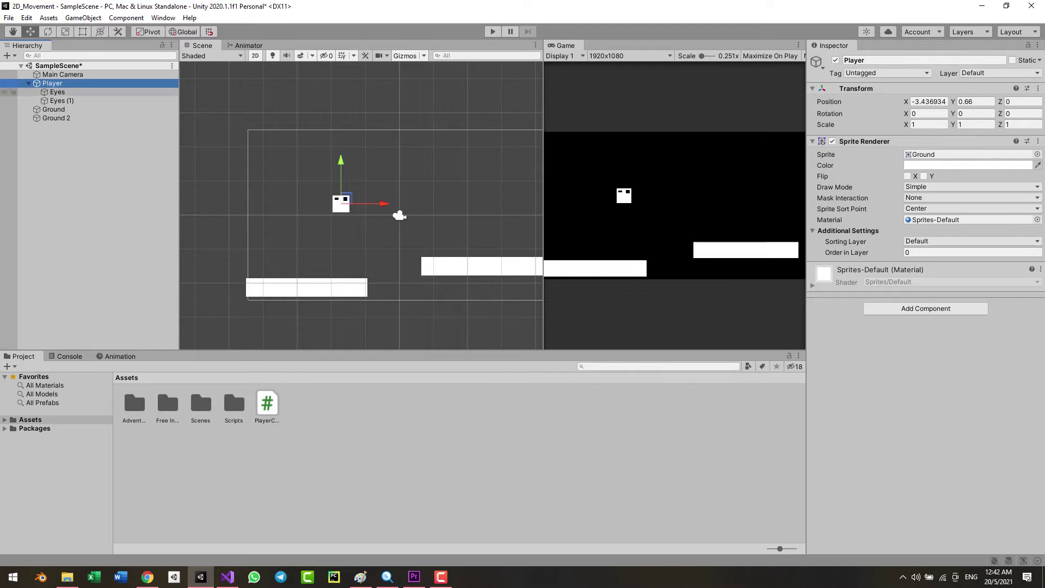
pyautogui.click(62, 101)
pyautogui.click(57, 91)
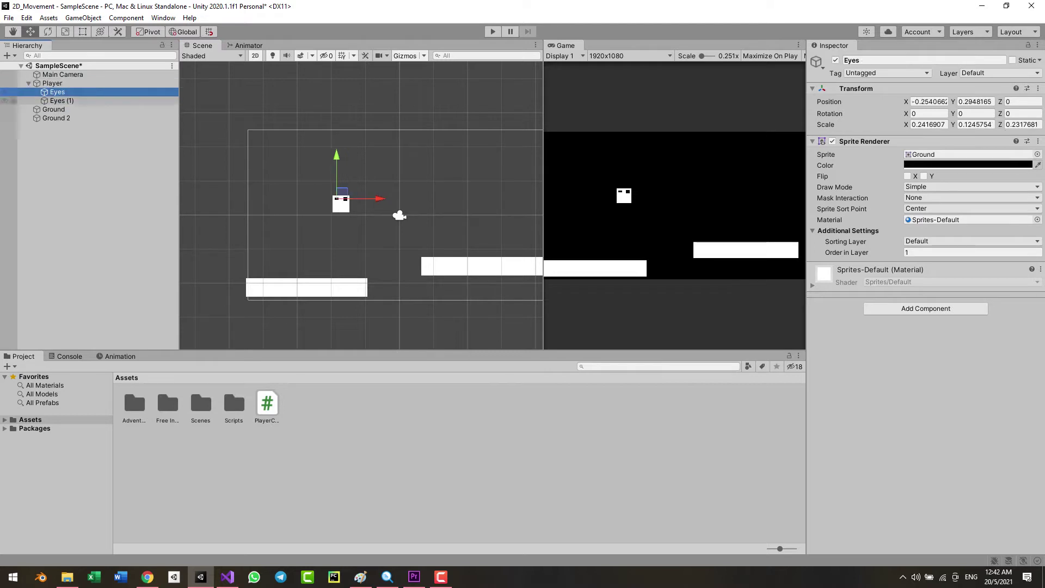
# Add a Box Collider 2D component to the parent Player object rather than to its Eyes children
pyautogui.click(61, 100)
pyautogui.click(57, 92)
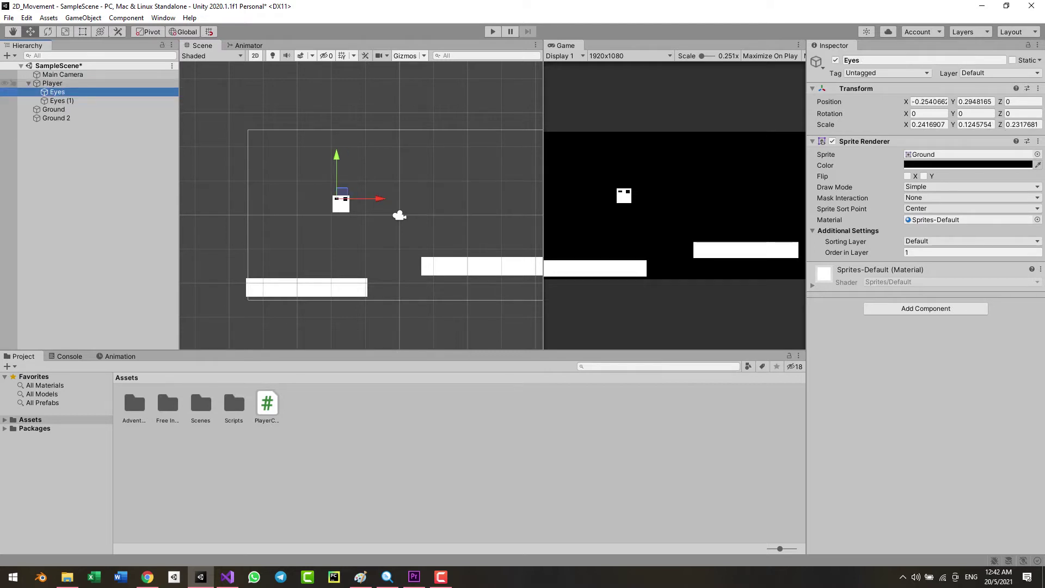
pyautogui.click(52, 83)
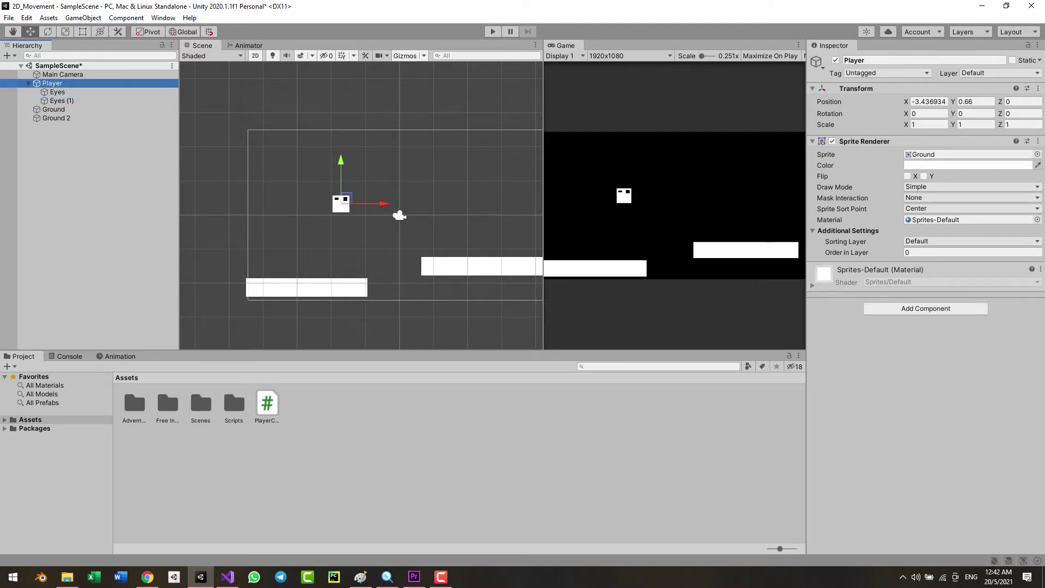
pyautogui.click(925, 308)
pyautogui.press('Down')
pyautogui.press('Return')
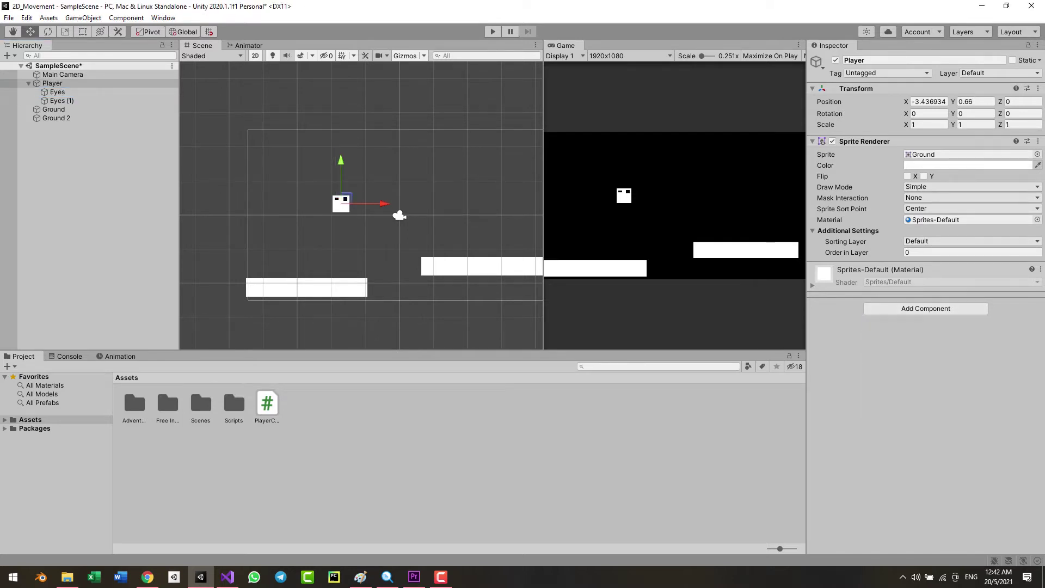
# Add a Rigidbody 2D component to the Player object and review its default settings
pyautogui.hotkey('ctrl', 'shift', 'a')
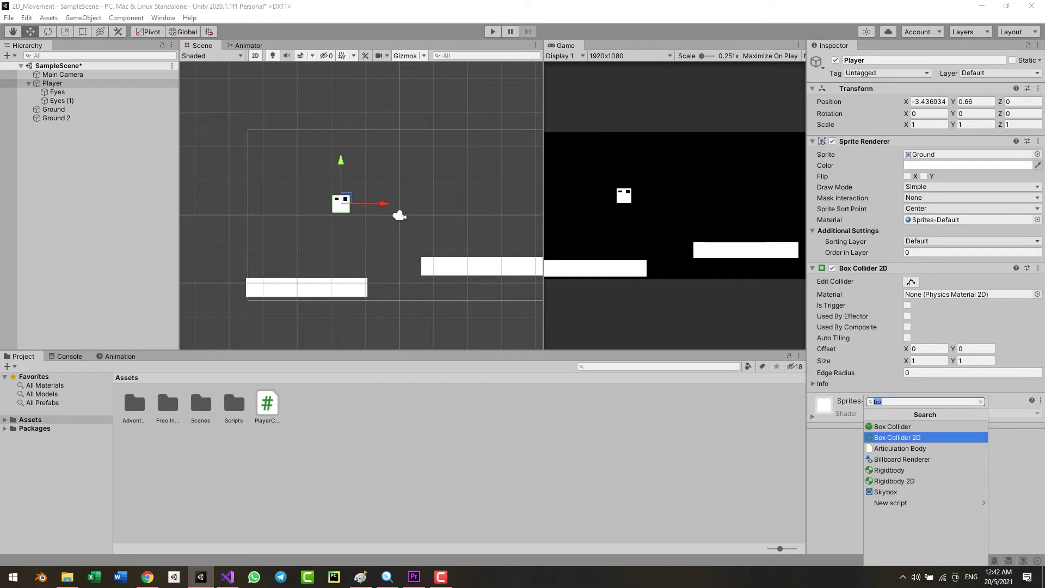
pyautogui.write('rigidbody 2d')
pyautogui.press('Return')
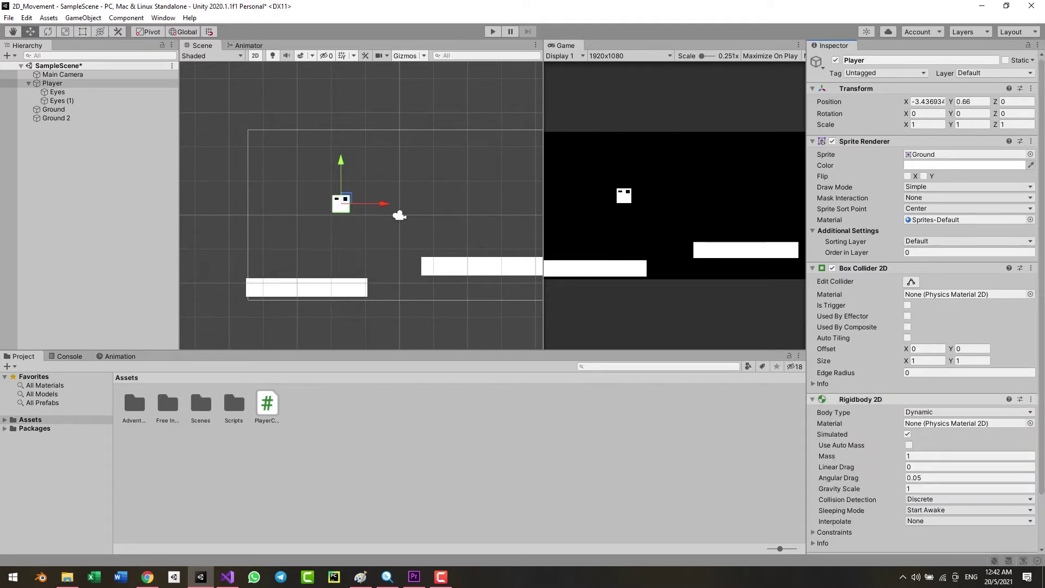
pyautogui.scroll(-3, 923, 299)
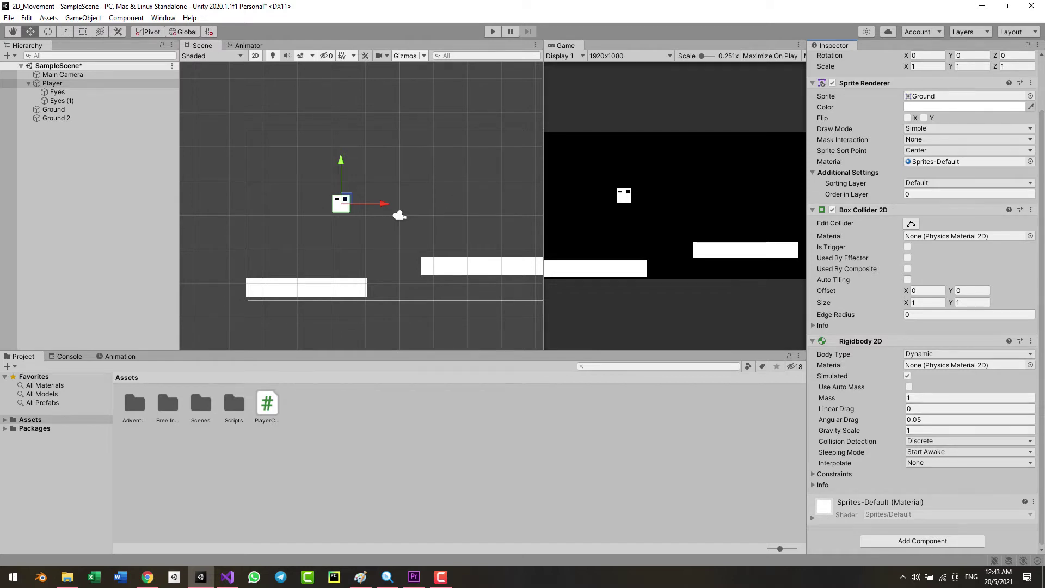
pyautogui.scroll(3, 925, 299)
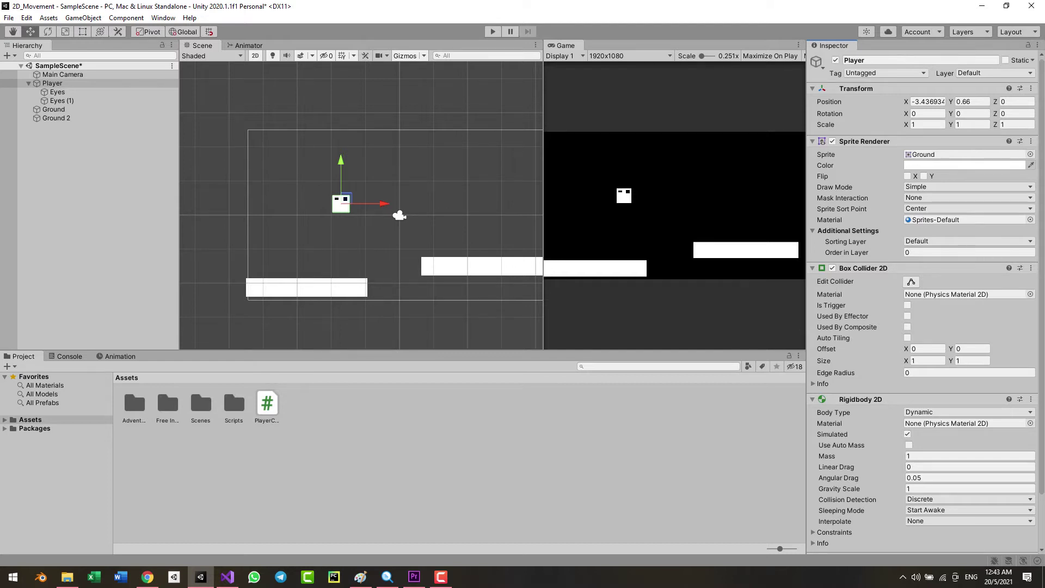
# Move the Player slightly along the X axis to position -3.57, above the lower ground platform
pyautogui.scroll(4, 368, 204)
pyautogui.moveTo(368, 204); pyautogui.dragTo(392, 215, button='middle')
pyautogui.moveTo(391, 215); pyautogui.dragTo(389, 215)
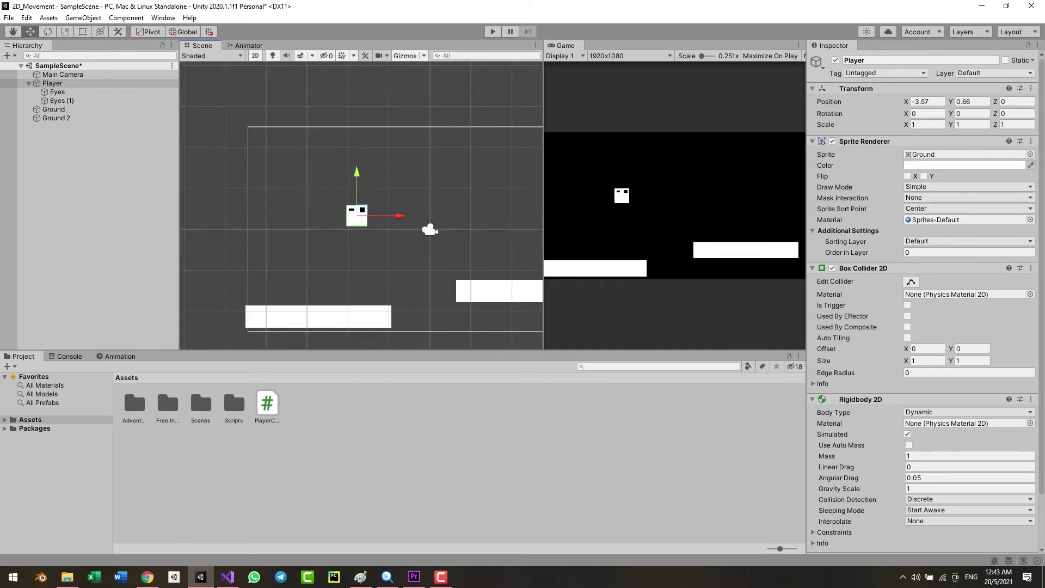
pyautogui.moveTo(362, 206); pyautogui.dragTo(388, 170, button='middle')
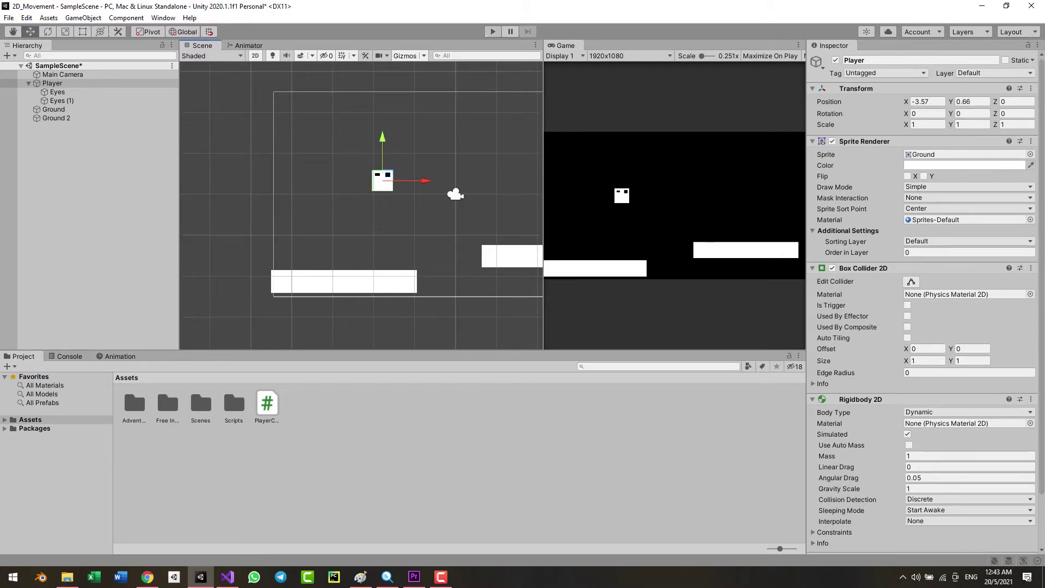
# Run the scene to test the Player's gravity and its contact with the ground platform, and stop play mode
pyautogui.click(492, 30)
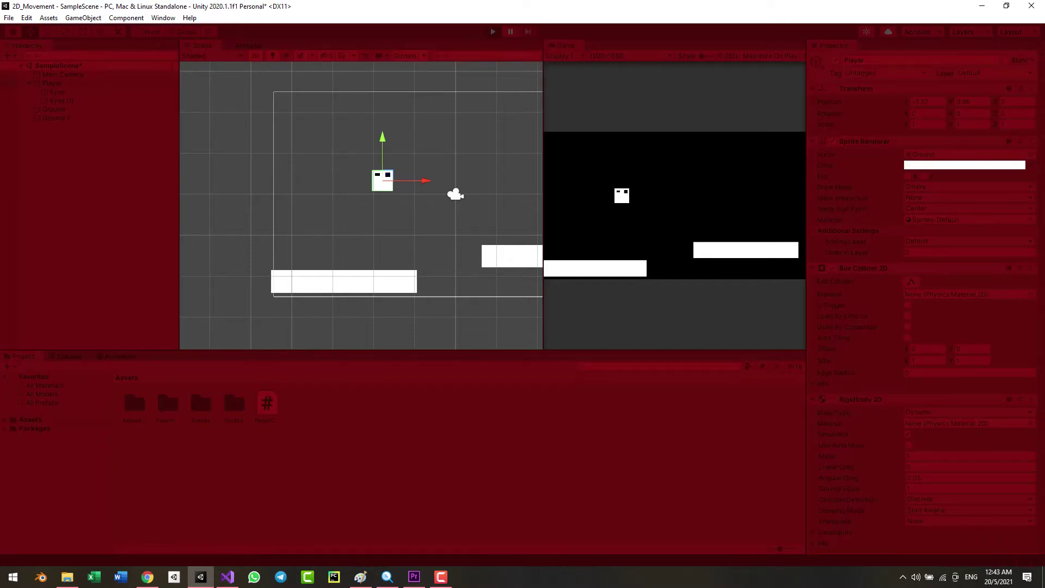
pyautogui.click(492, 31)
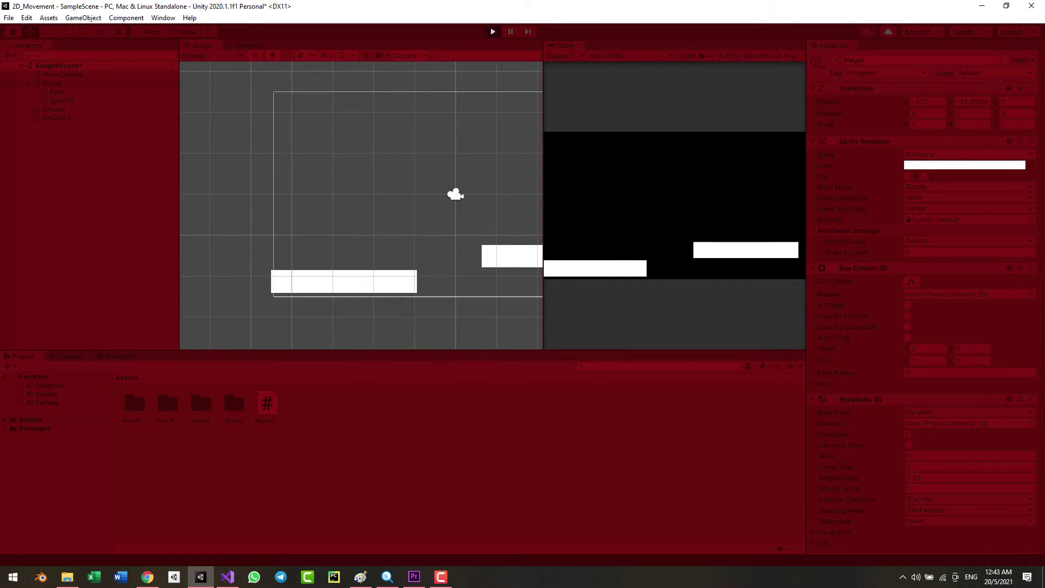
pyautogui.click(492, 31)
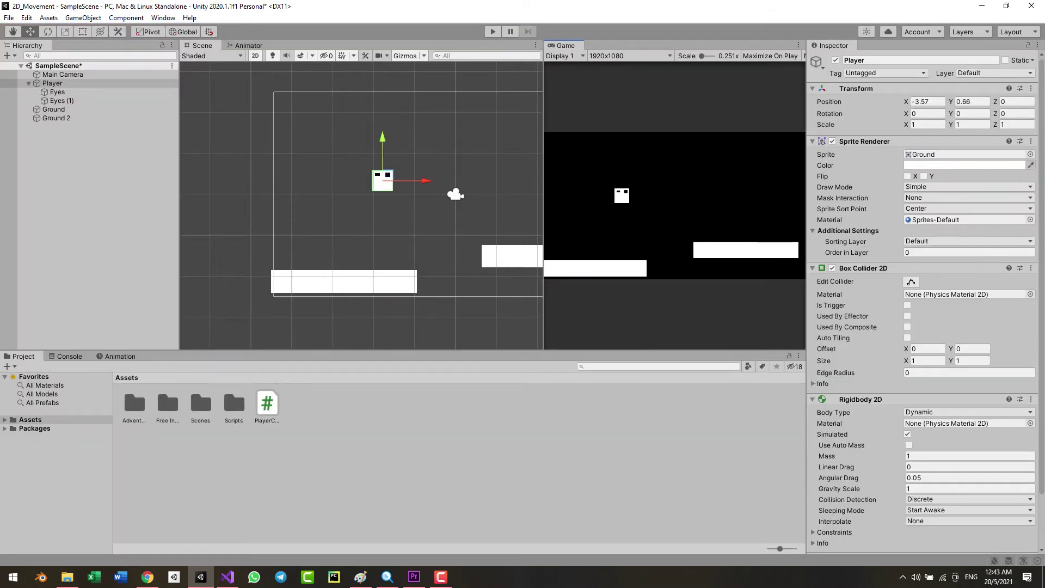
# Add a Box Collider 2D component to the Ground platform below the Player
pyautogui.click(344, 281)
pyautogui.click(925, 308)
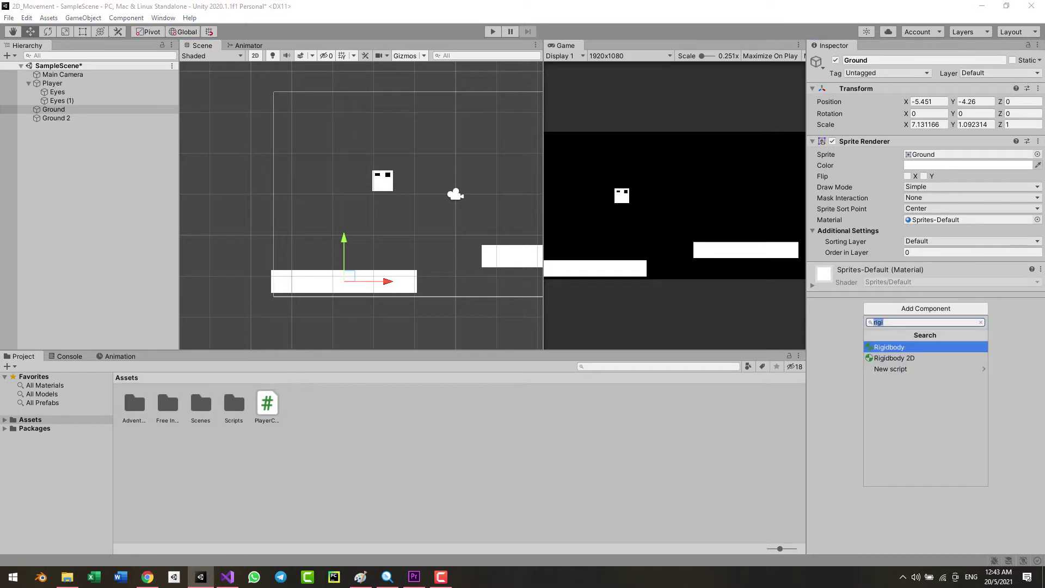
pyautogui.write('bo')
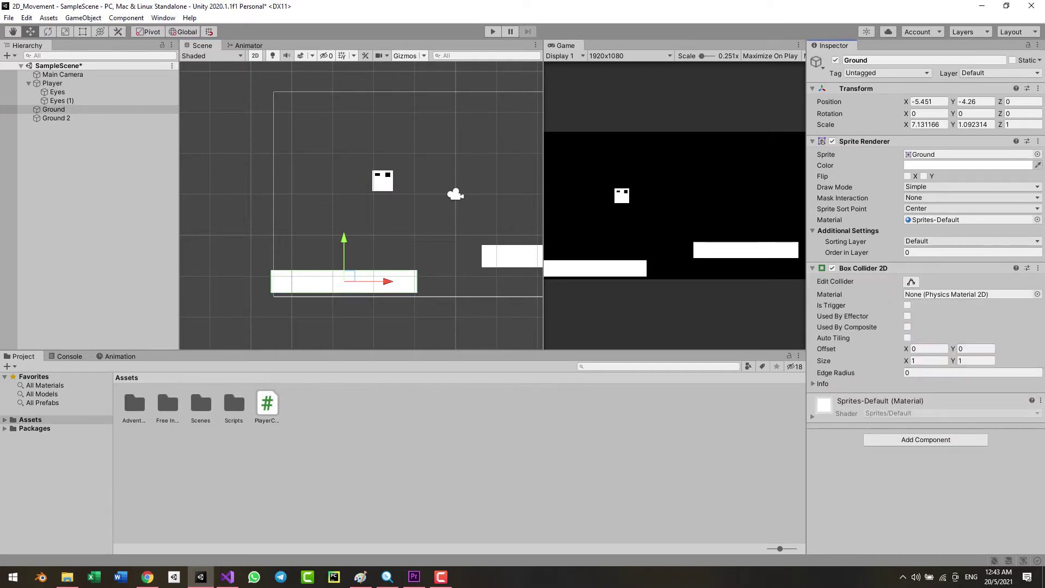
# Add a Box Collider 2D component to the Ground 2 platform
pyautogui.click(56, 118)
pyautogui.click(925, 308)
pyautogui.write('box')
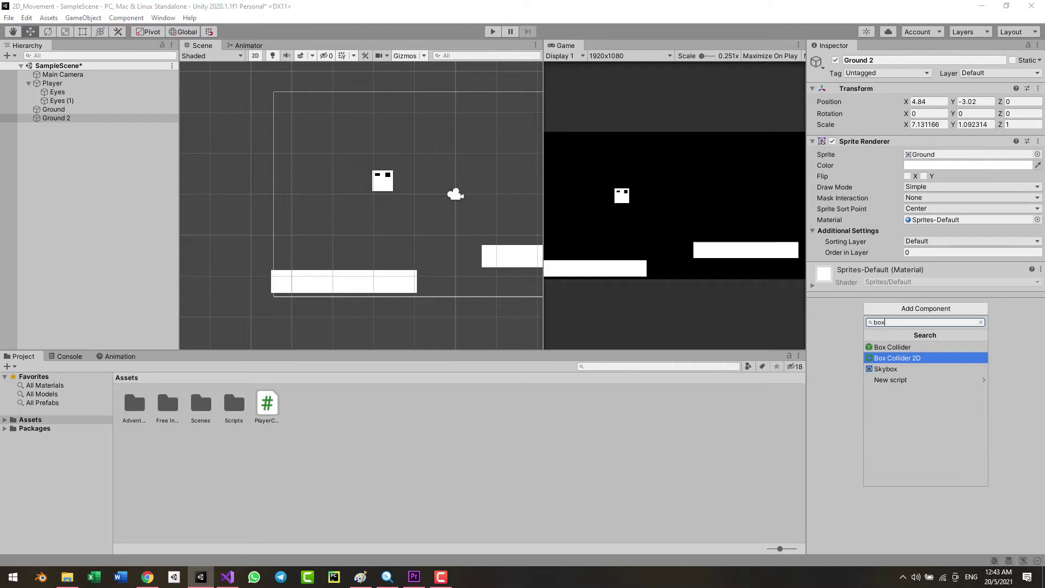
pyautogui.press('Return')
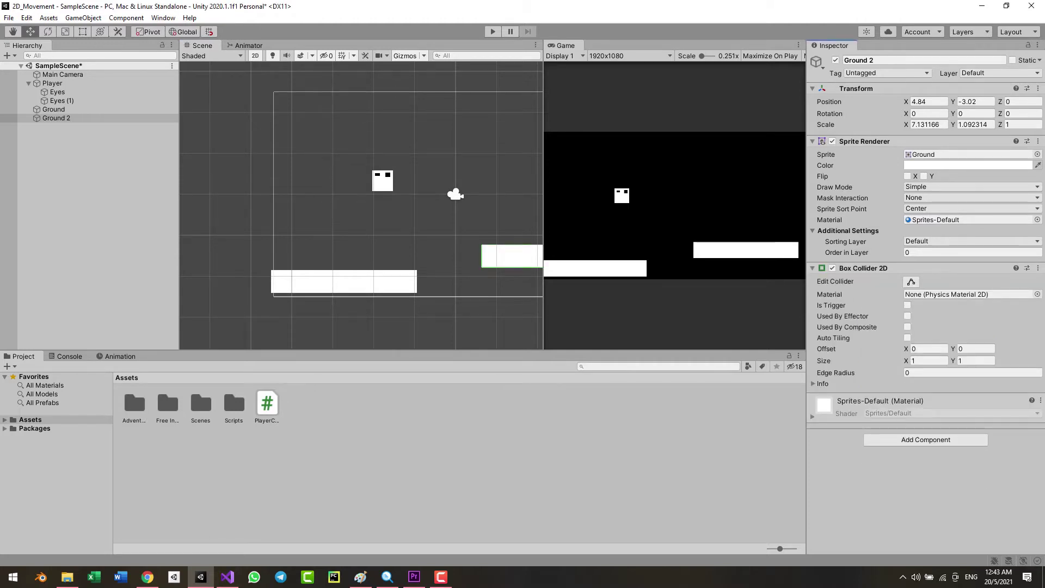
pyautogui.click(88, 163)
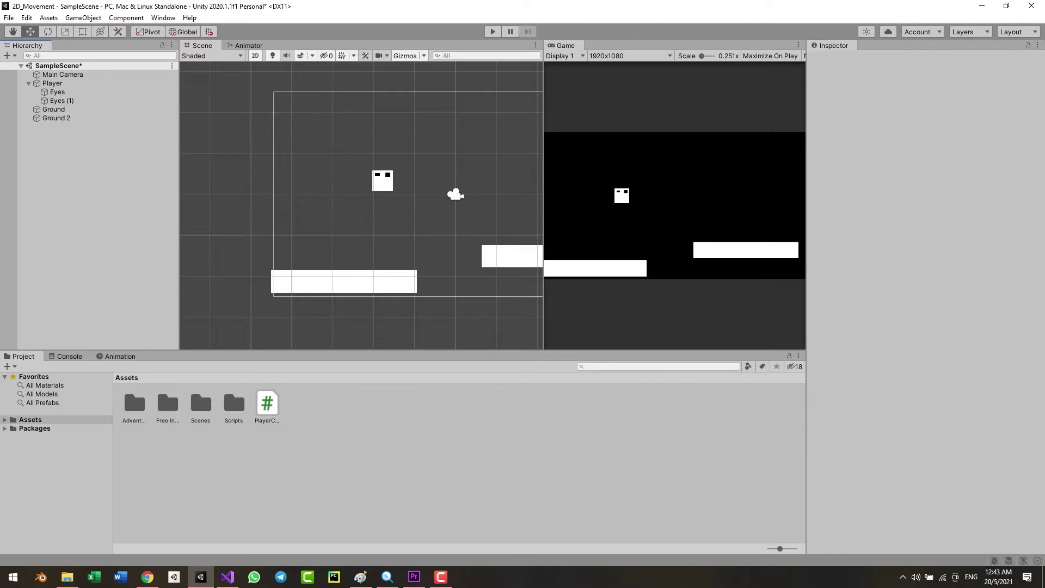
pyautogui.click(54, 109)
pyautogui.hotkey('shift', 'Down')
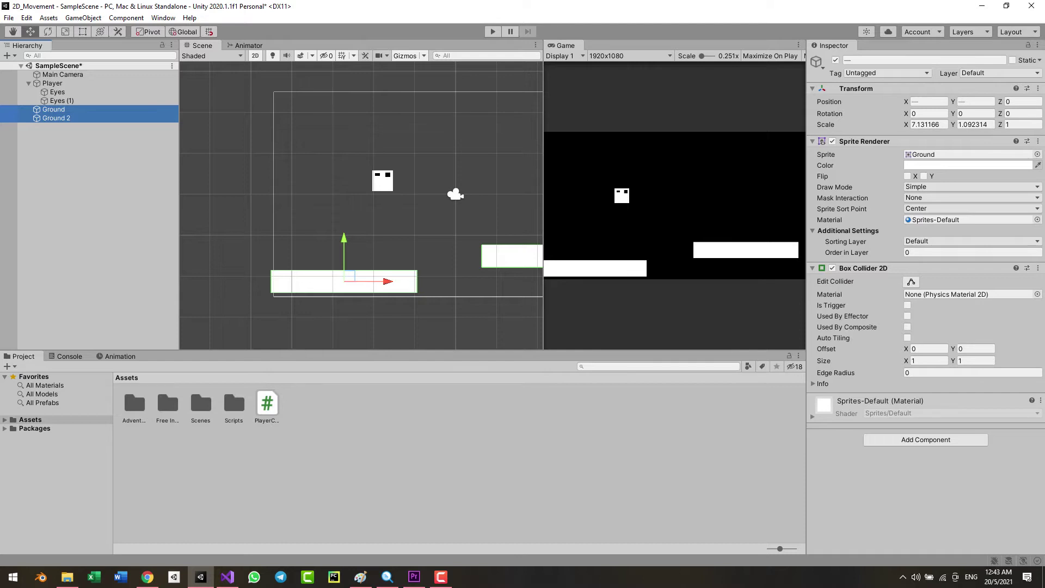
pyautogui.click(925, 439)
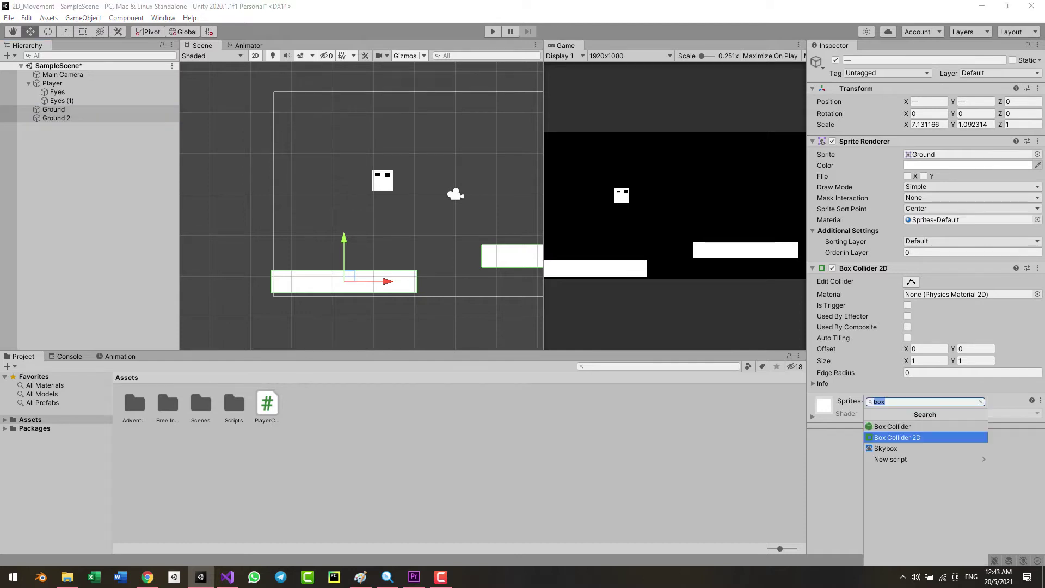
pyautogui.press('Escape')
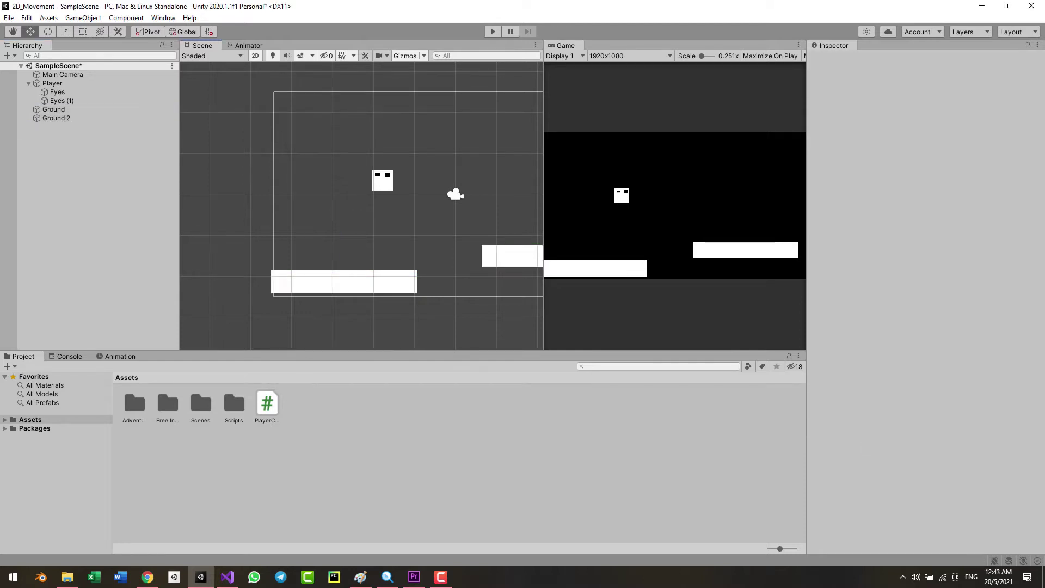
pyautogui.moveTo(361, 204); pyautogui.dragTo(311, 203, button='middle')
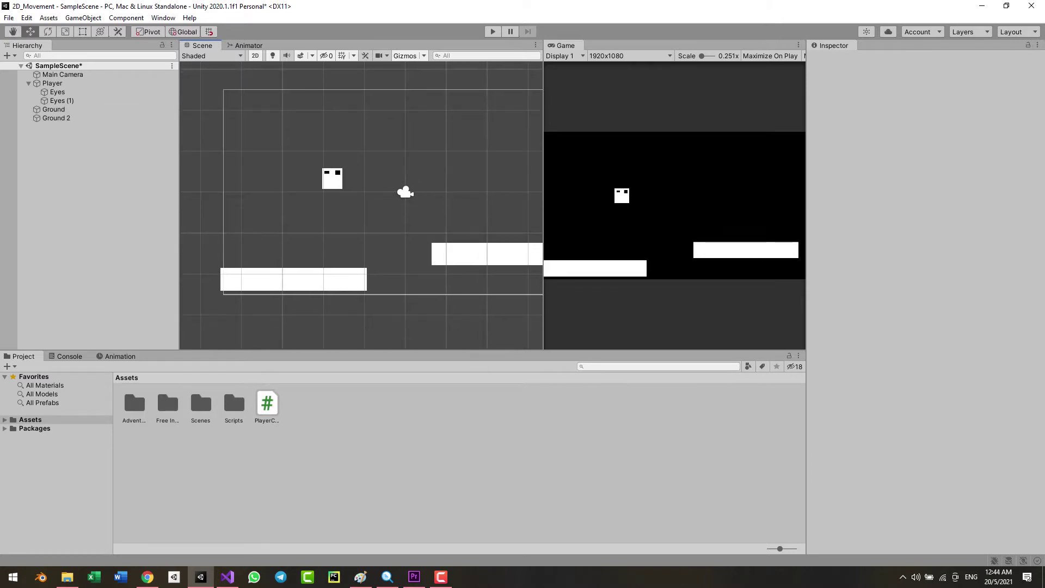
pyautogui.scroll(-3, 311, 223)
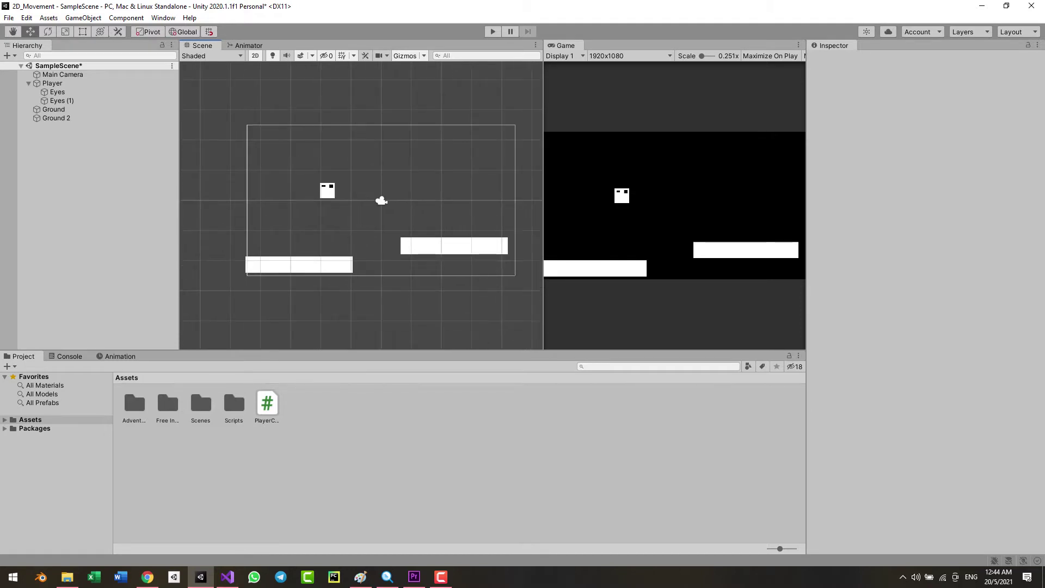
pyautogui.moveTo(361, 205); pyautogui.dragTo(375, 218, button='middle')
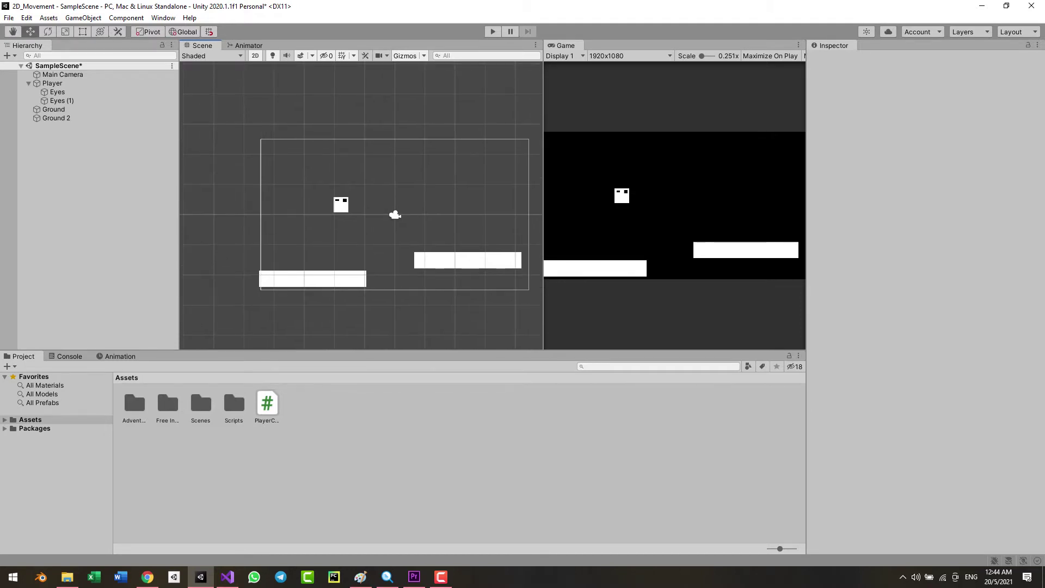